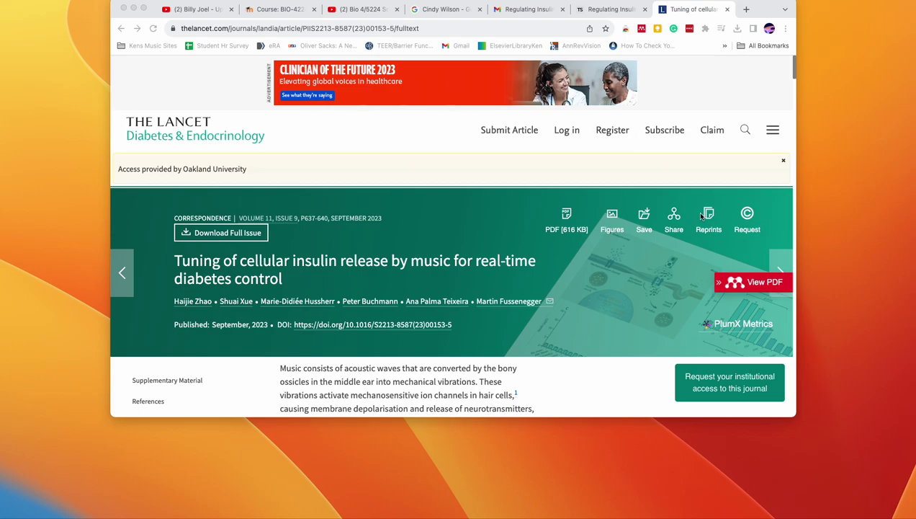
Close every open browser tab except the Lancet article on music-tuned cellular insulin release
click(644, 9)
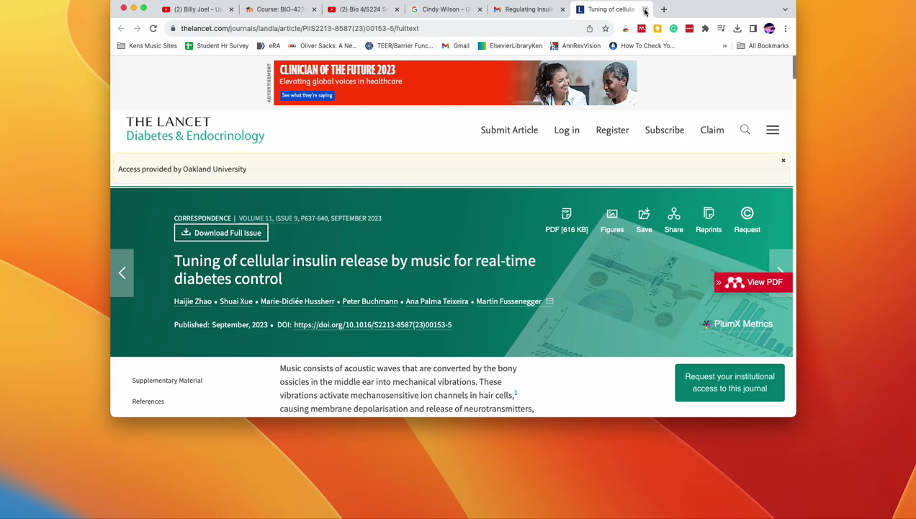
click(562, 9)
click(480, 9)
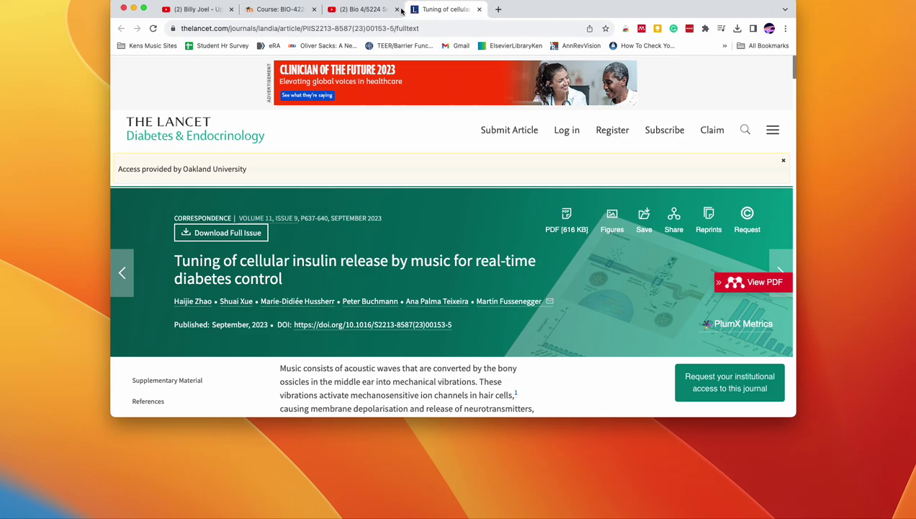
click(397, 9)
click(314, 10)
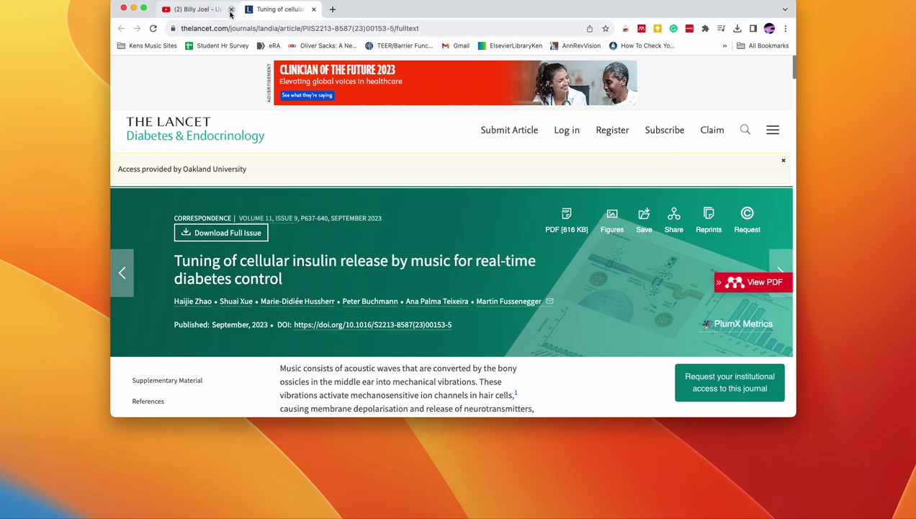
click(231, 10)
Open the Mendeley search page at mendeley.com in a new browser tab
key(super+t)
text(me)
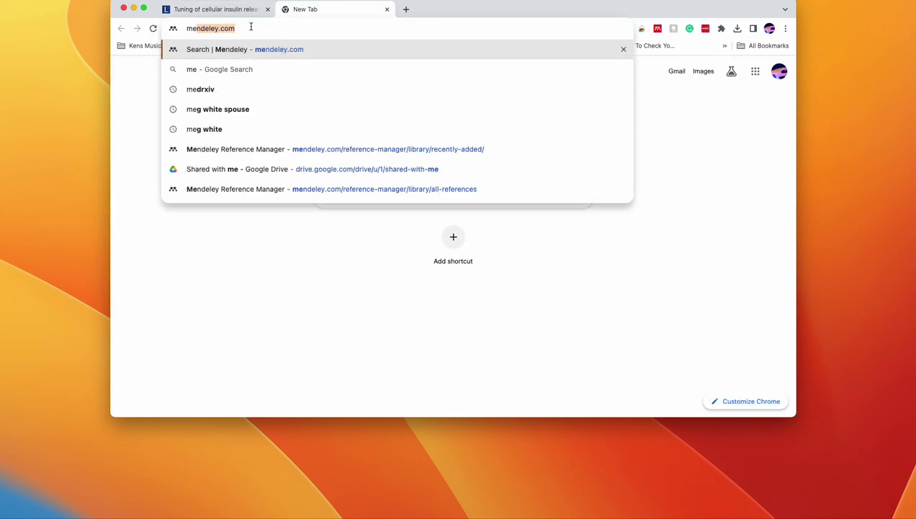
click(255, 27)
key(Return)
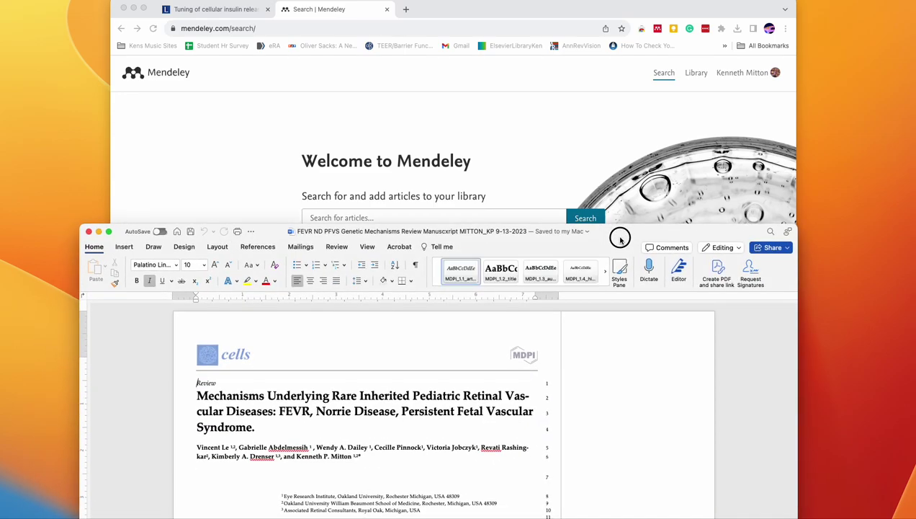
Move the Word manuscript window fully into view and skim the title, abstract and keywords on its first page
drag(619, 233, 785, 8)
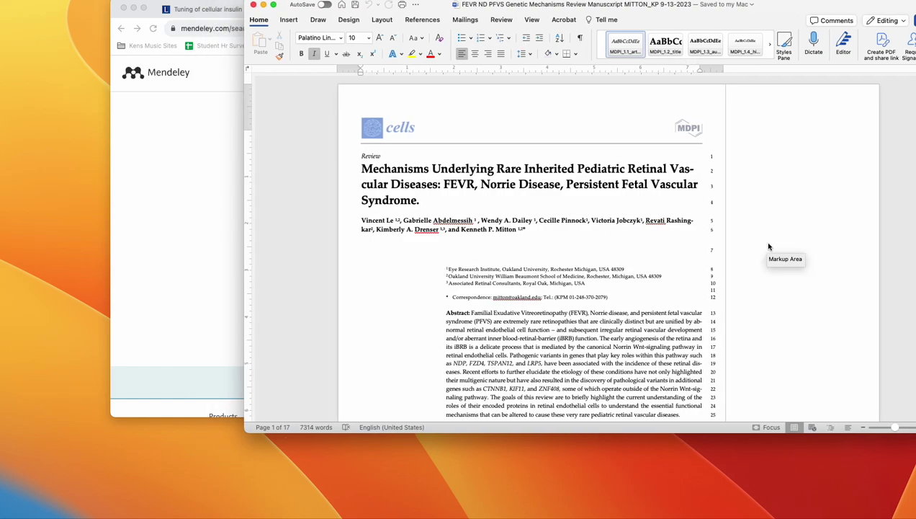
scroll(652, 294, down, 3)
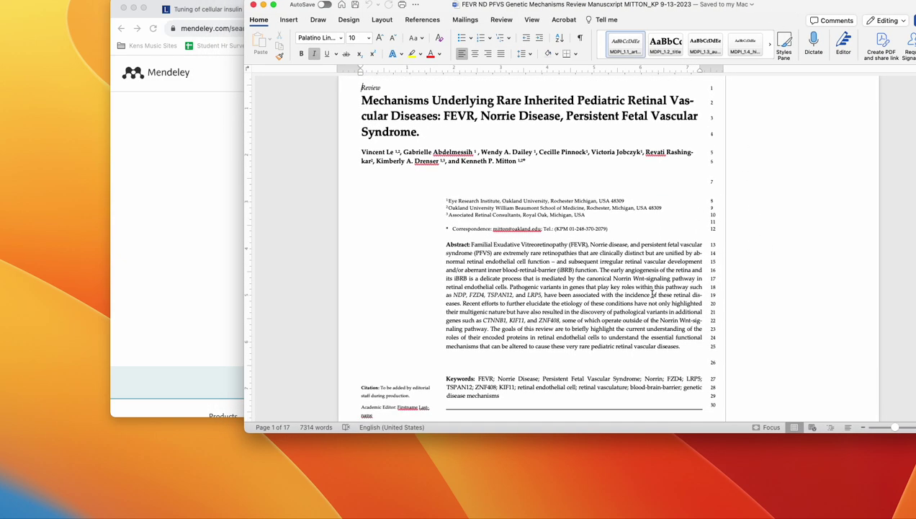
scroll(652, 294, down, 5)
scroll(652, 294, up, 10)
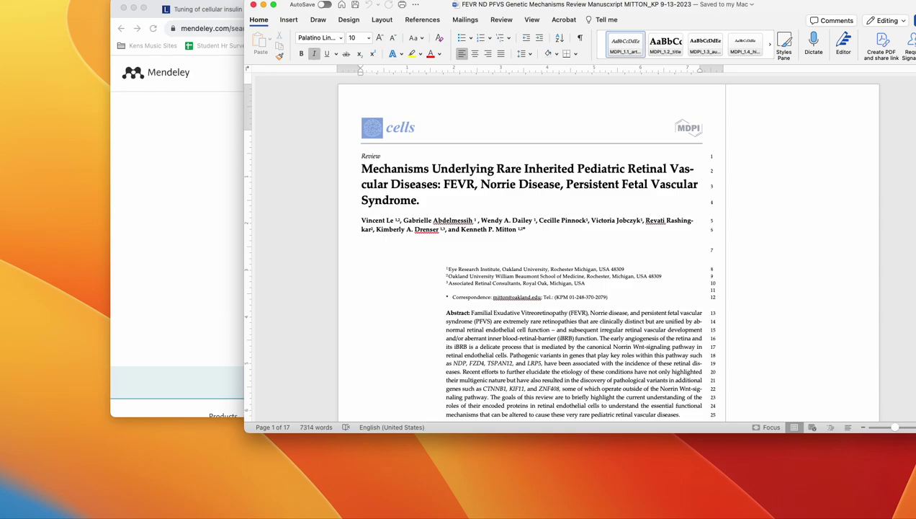
Save a copy of the manuscript as temp.docx in the Downloads folder
click(36, 0)
click(52, 76)
text(temp.docx)
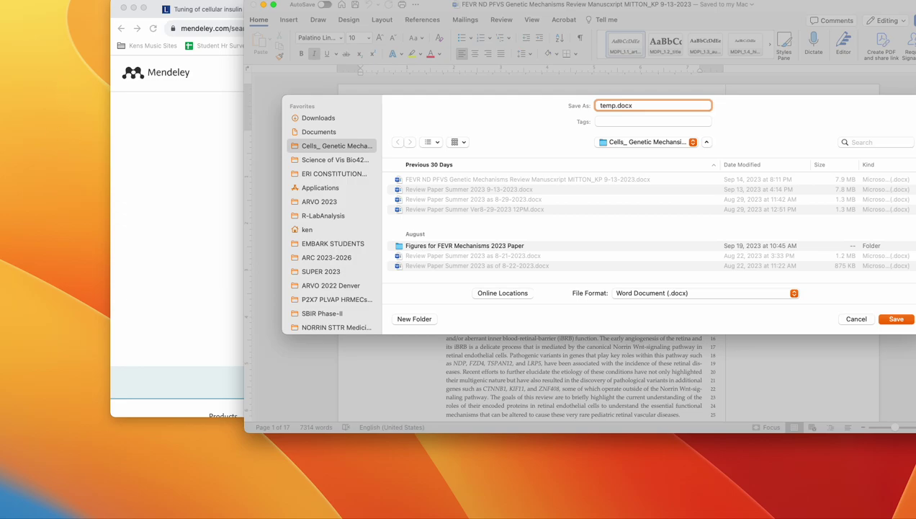
click(312, 120)
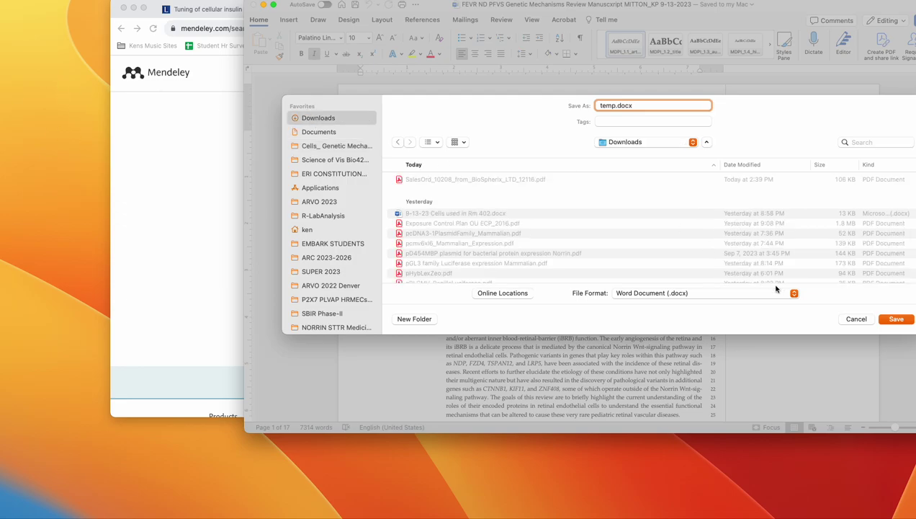
click(885, 320)
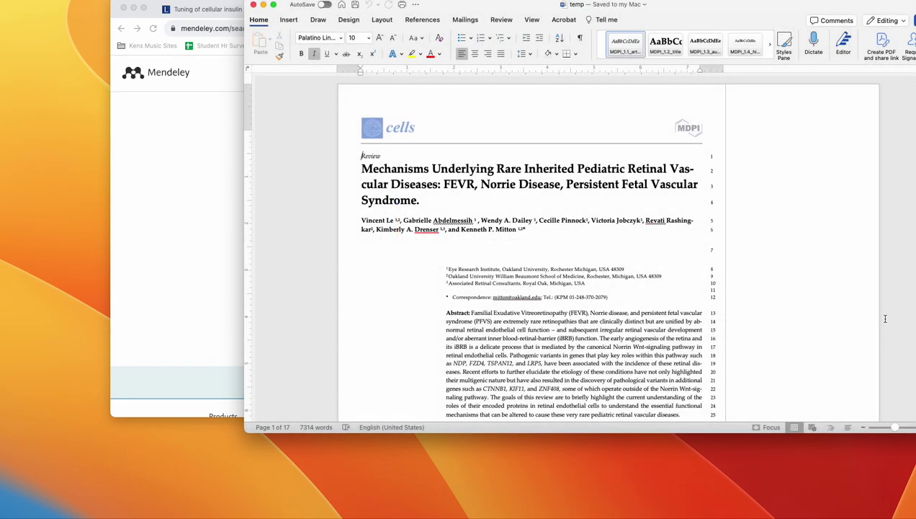
Locate and select the [3] citation at the end of the first Introduction paragraph
scroll(673, 265, down, 5)
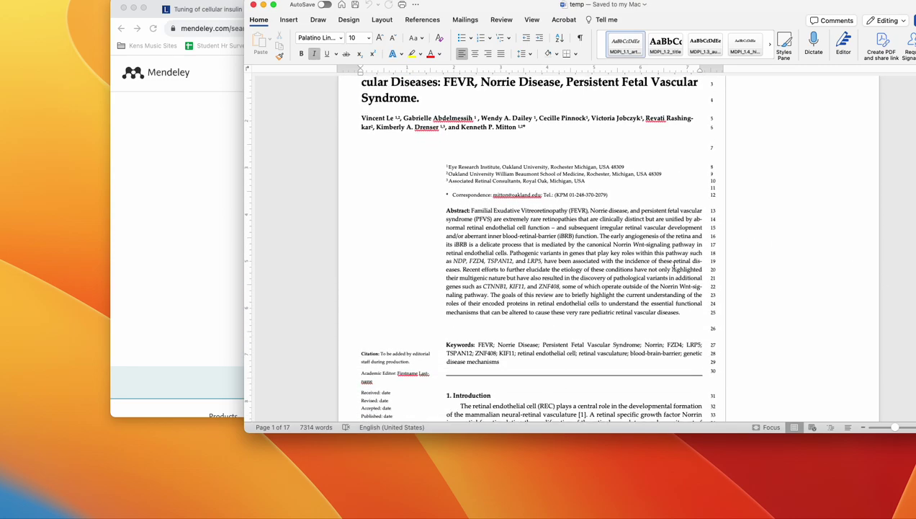
scroll(674, 265, down, 2)
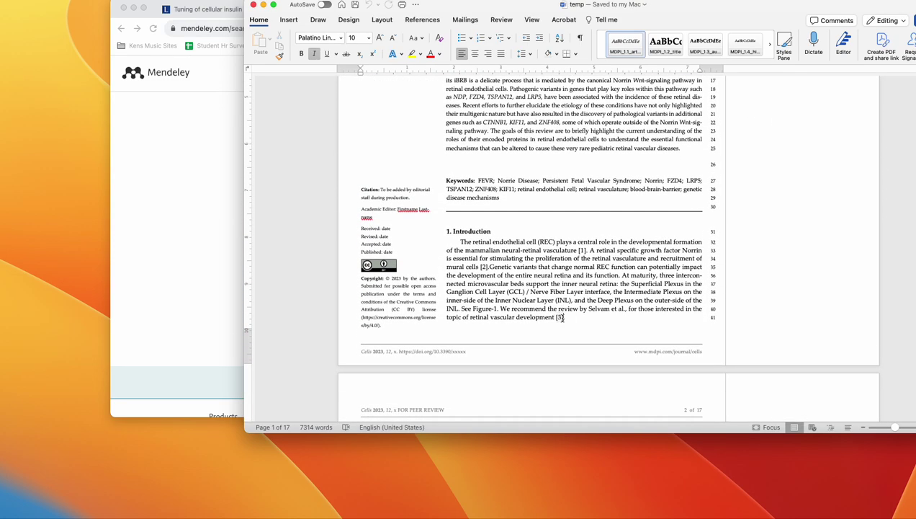
click(560, 317)
scroll(562, 333, down, 1)
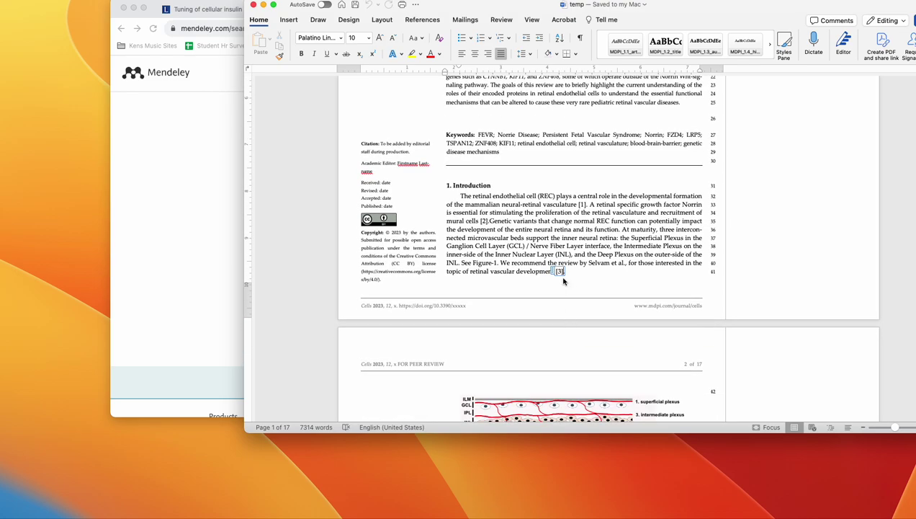
Bring the Mendeley web page in front of the Word document and place the Mendeley Reference Manager window over it
drag(690, 9, 645, 99)
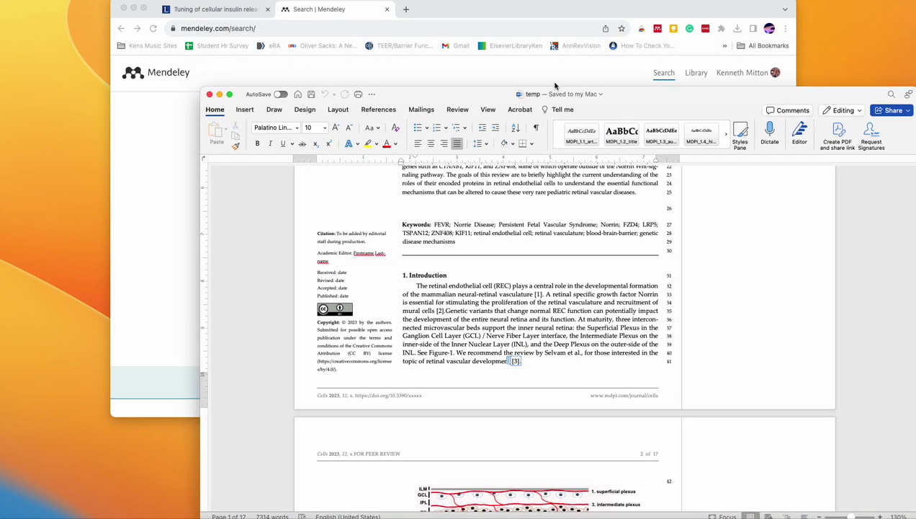
click(184, 145)
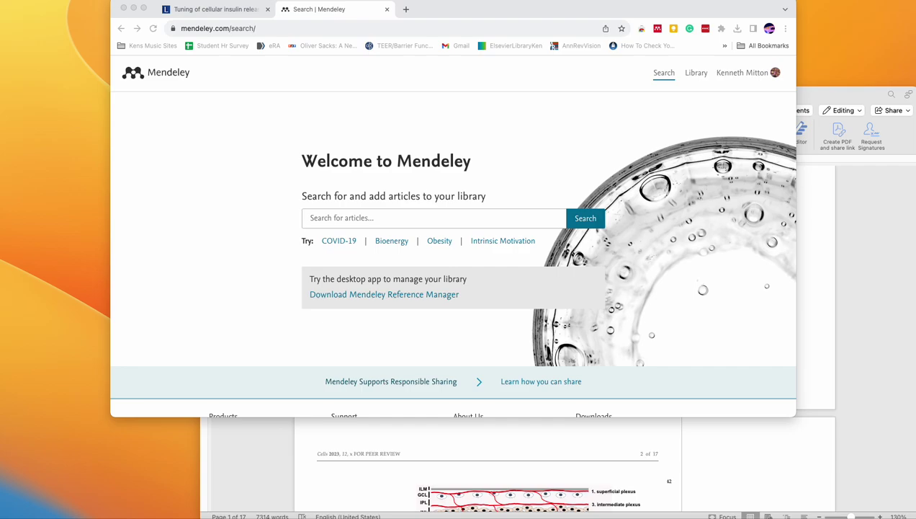
drag(500, 518, 636, 34)
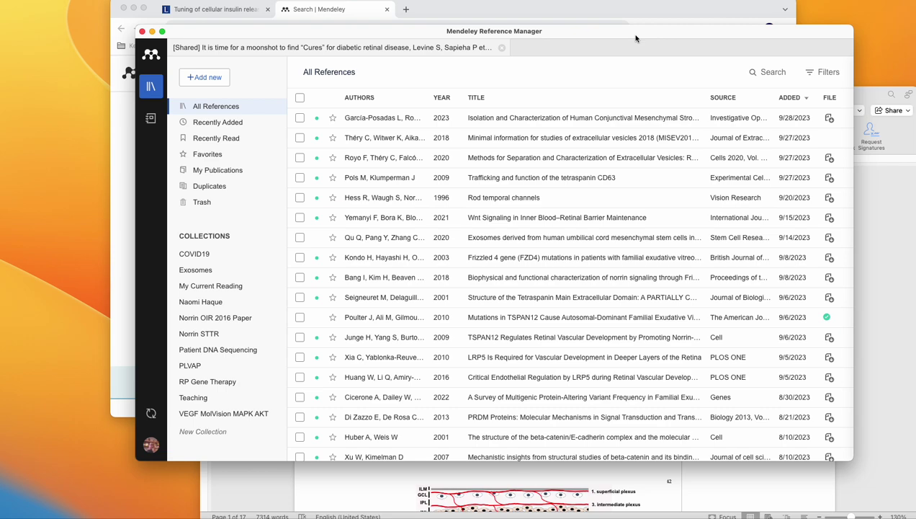
Expand the Patient DNA Sequencing group and open its 2023 CELLS FEVR Mechreview folder
scroll(256, 241, down, 3)
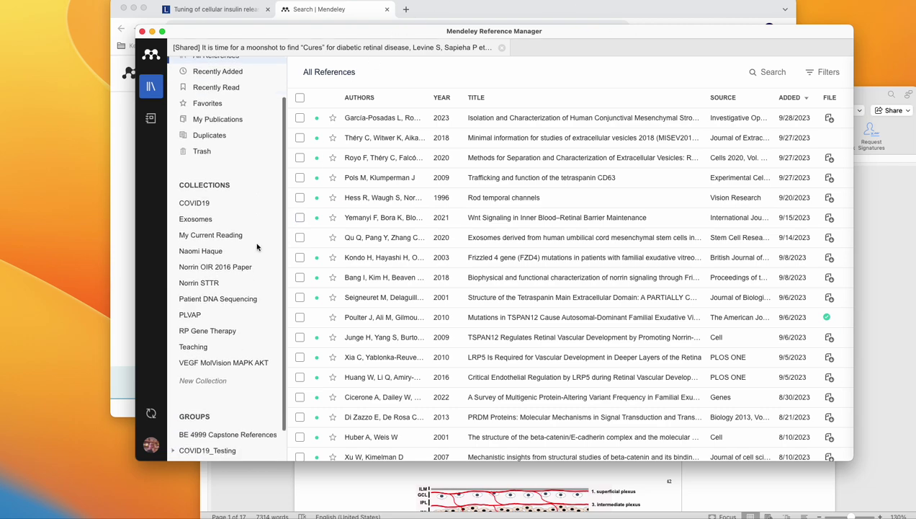
scroll(218, 351, down, 1)
scroll(218, 352, down, 1)
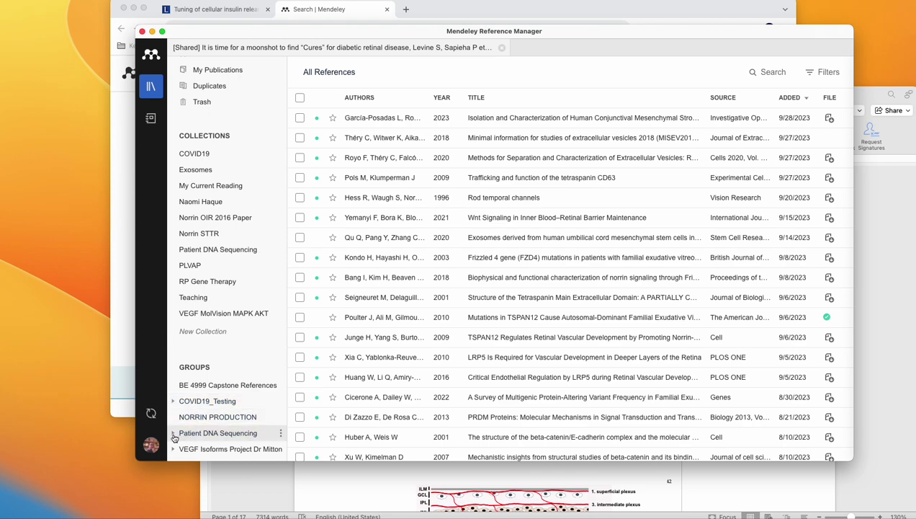
click(234, 431)
scroll(234, 434, down, 2)
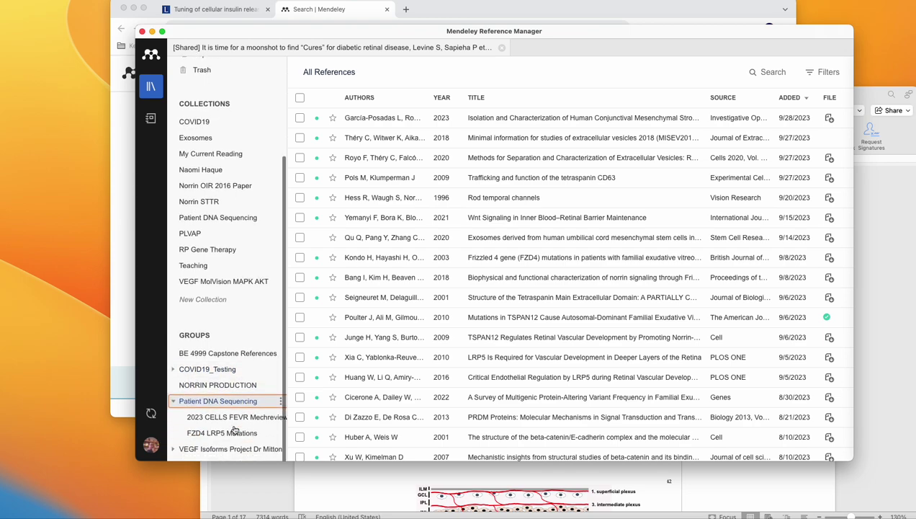
click(246, 421)
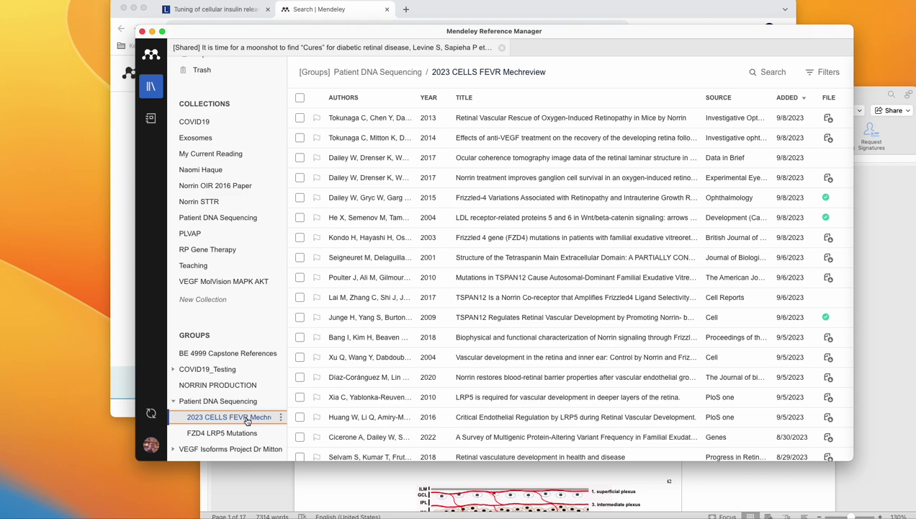
Open the details of the 2014 anti-VEGF treatment article and look through its abstract, files, URLs and identifiers
click(509, 138)
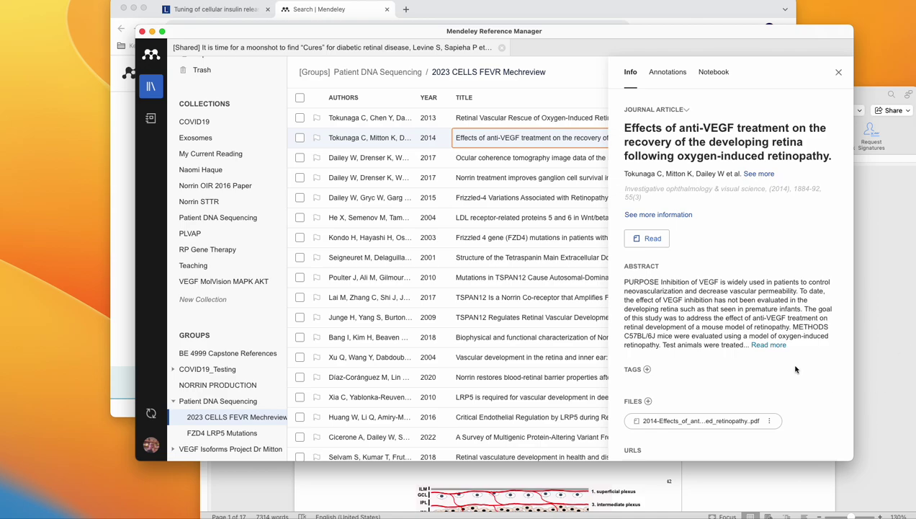
scroll(796, 368, down, 5)
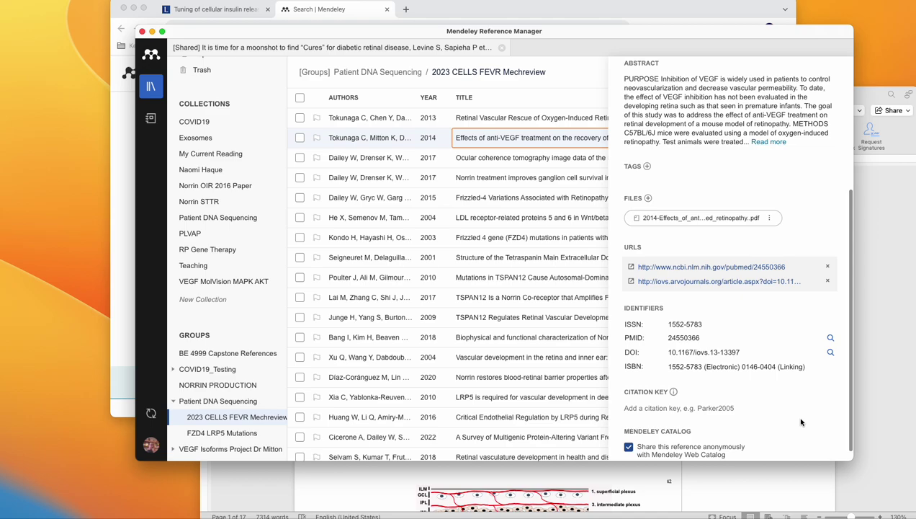
scroll(787, 364, up, 2)
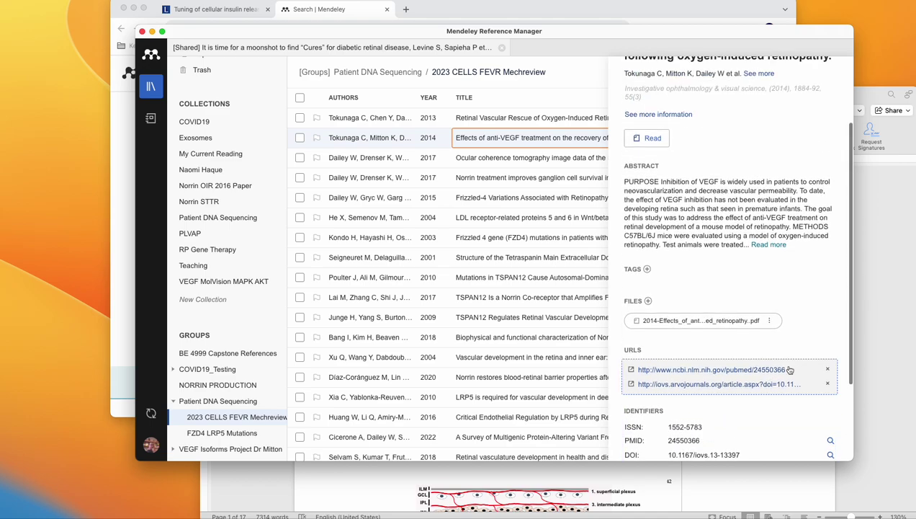
scroll(789, 367, down, 3)
scroll(789, 369, up, 5)
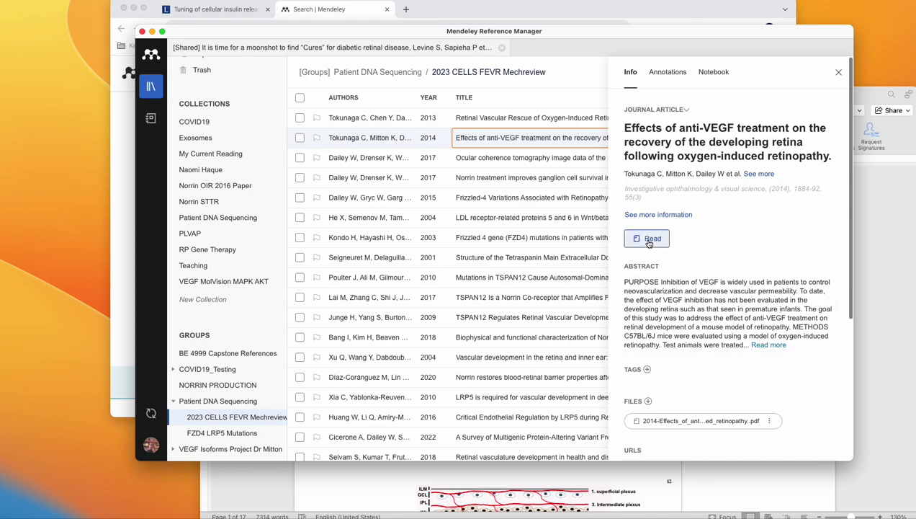
Open the anti-VEGF article's PDF for reading and view the install options for Mendeley Web Importer and Mendeley Cite
click(648, 242)
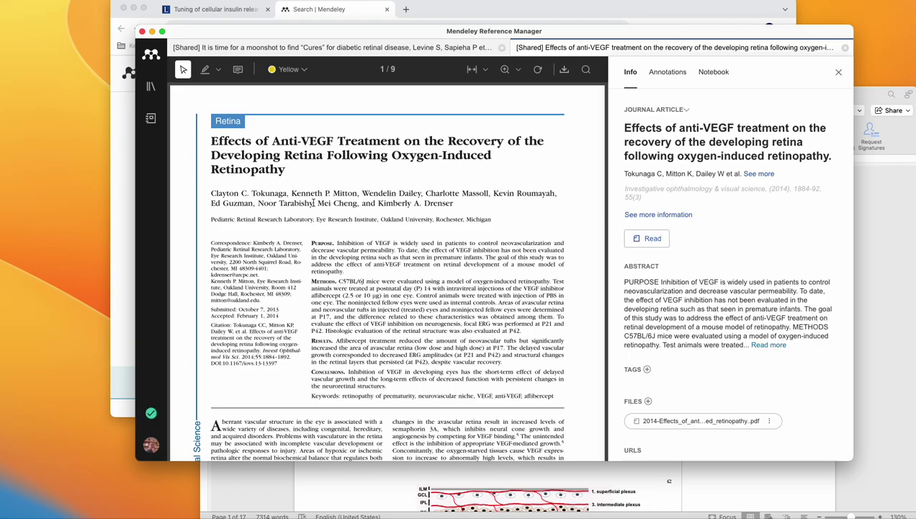
scroll(395, 244, down, 15)
drag(397, 32, 350, 69)
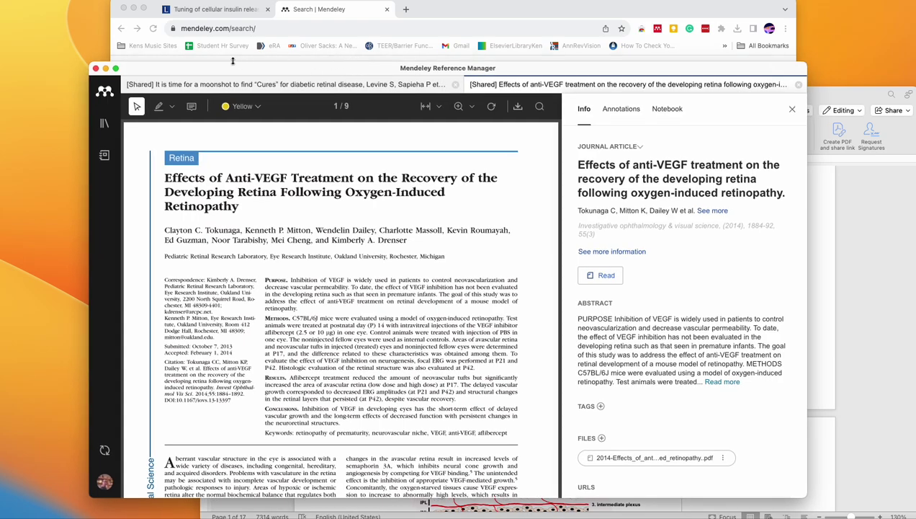
click(170, 0)
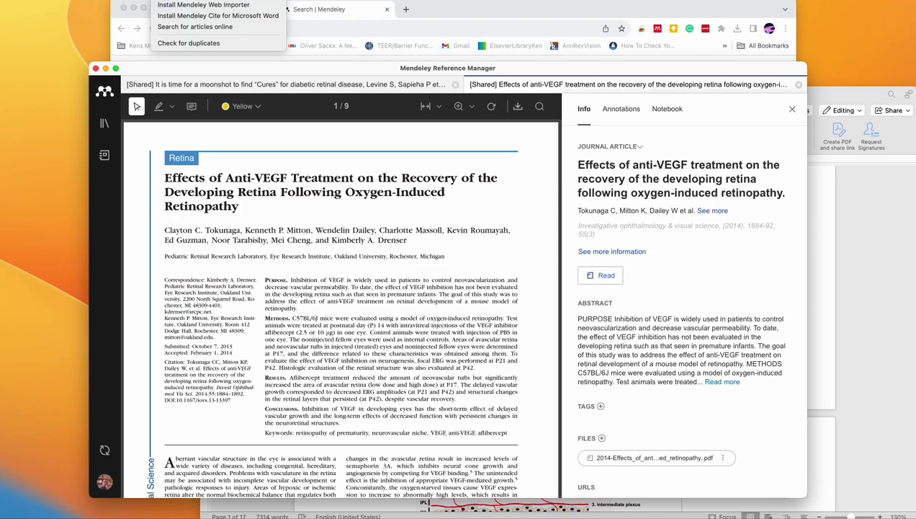
drag(241, 69, 346, 194)
Switch to the temp document in Word and launch Mendeley Cite
drag(846, 102, 721, 56)
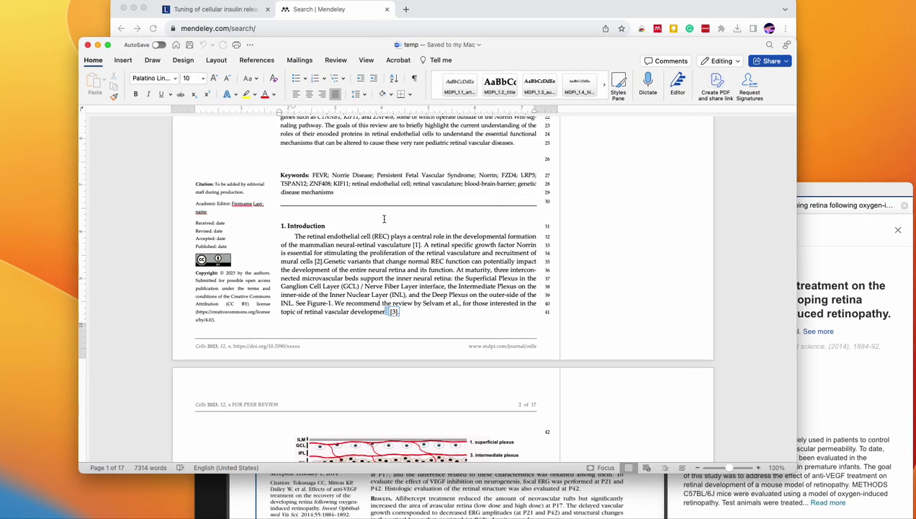
click(257, 61)
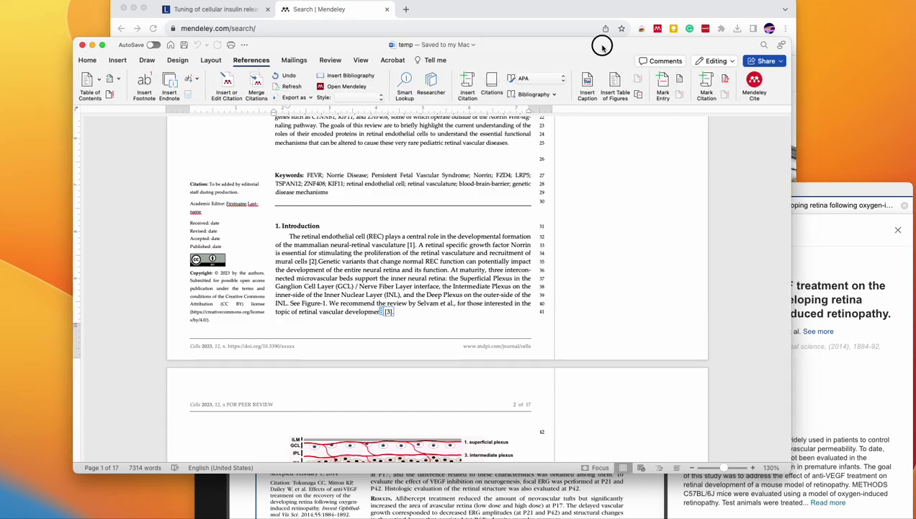
drag(605, 45, 585, 44)
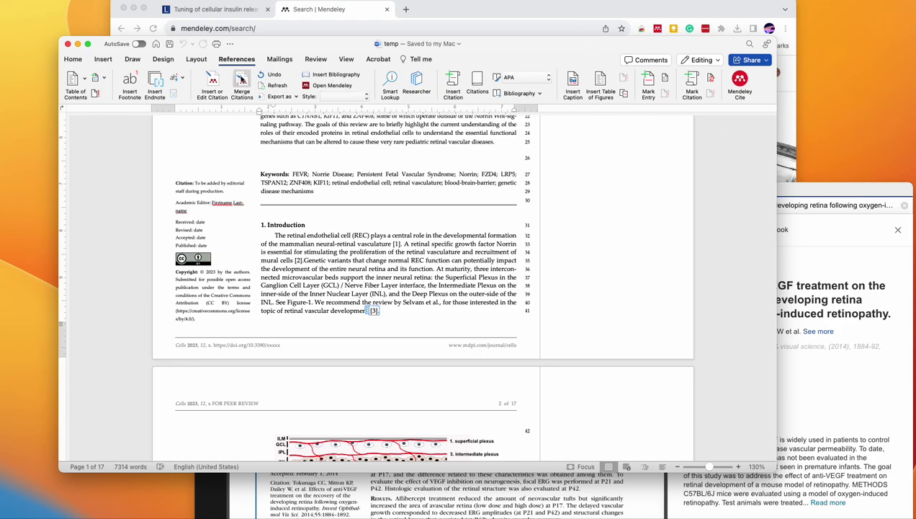
click(742, 84)
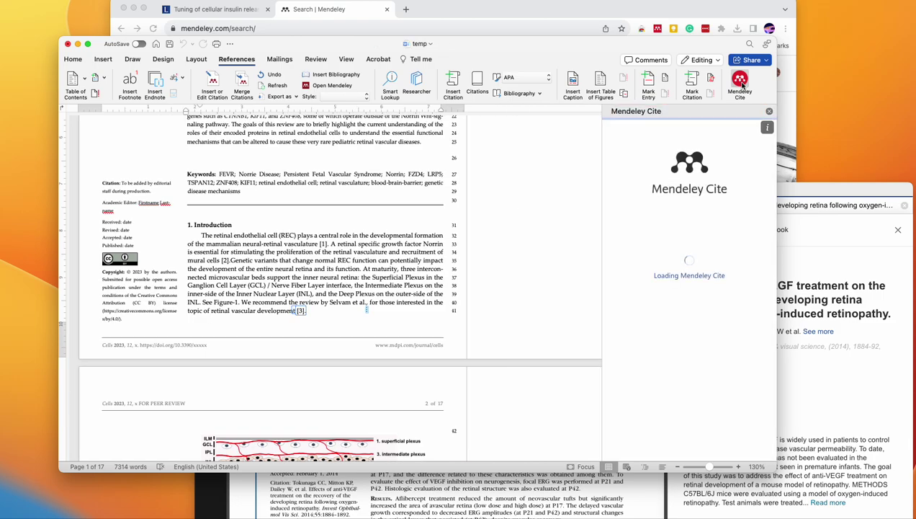
Move the browser window out of the way and return to the temp document in Word
click(565, 22)
drag(563, 25, 912, 274)
click(366, 308)
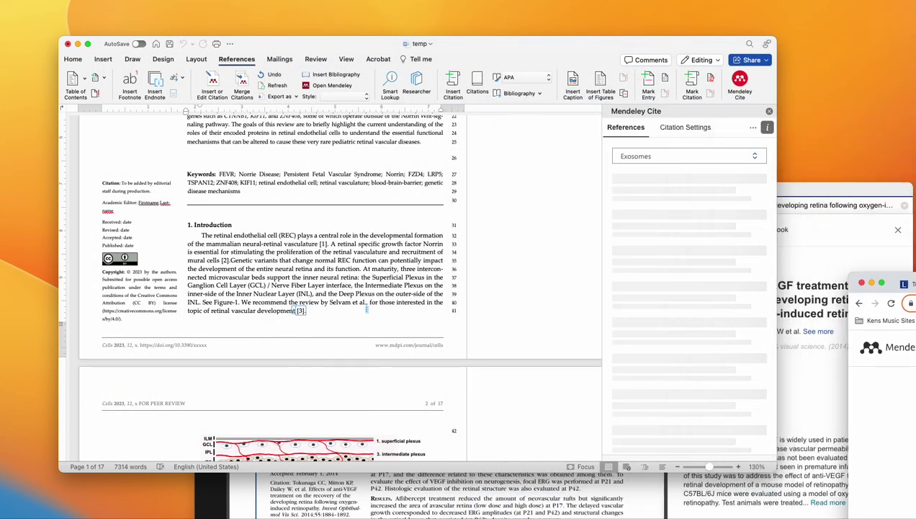
Bring Mendeley Reference Manager to the front and close the diabetic retinal disease moonshot article there
drag(876, 191, 842, 90)
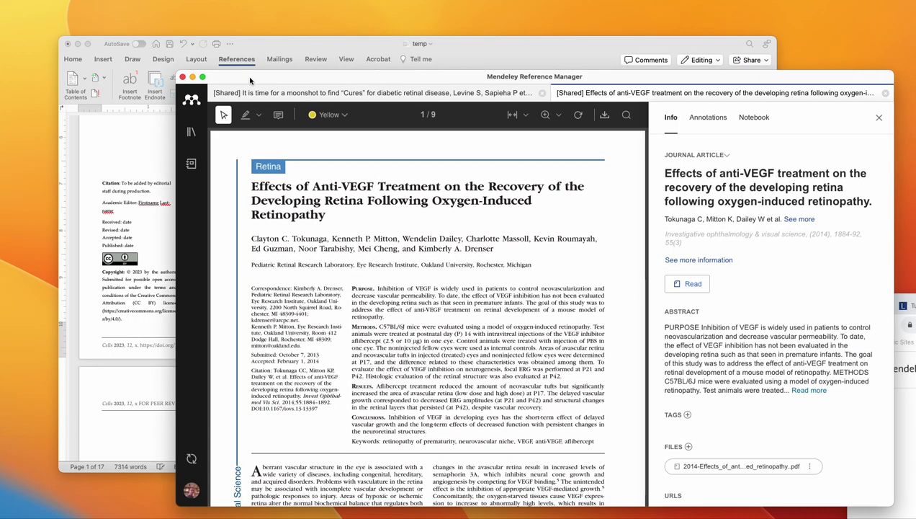
drag(269, 95, 249, 79)
click(543, 94)
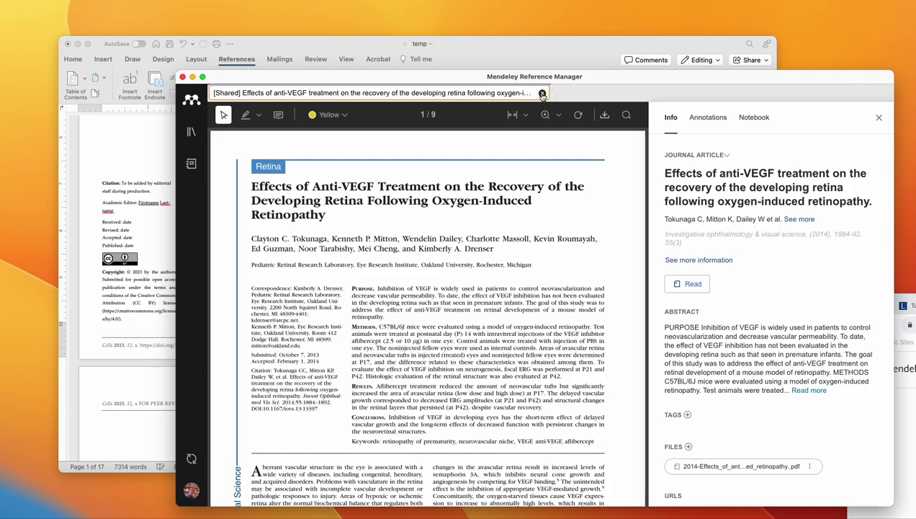
Close the anti-VEGF article in Reference Manager and move its window aside to return to the temp document in Word
click(543, 94)
drag(584, 80, 893, 447)
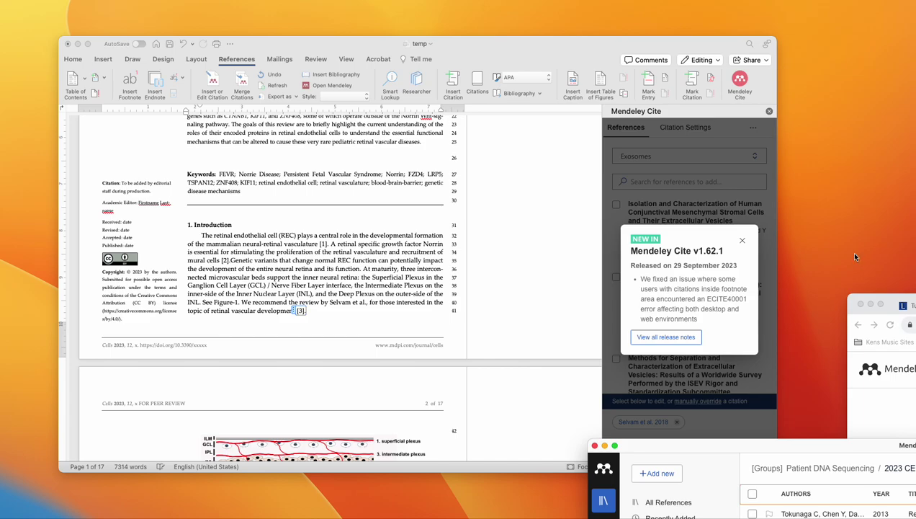
click(715, 225)
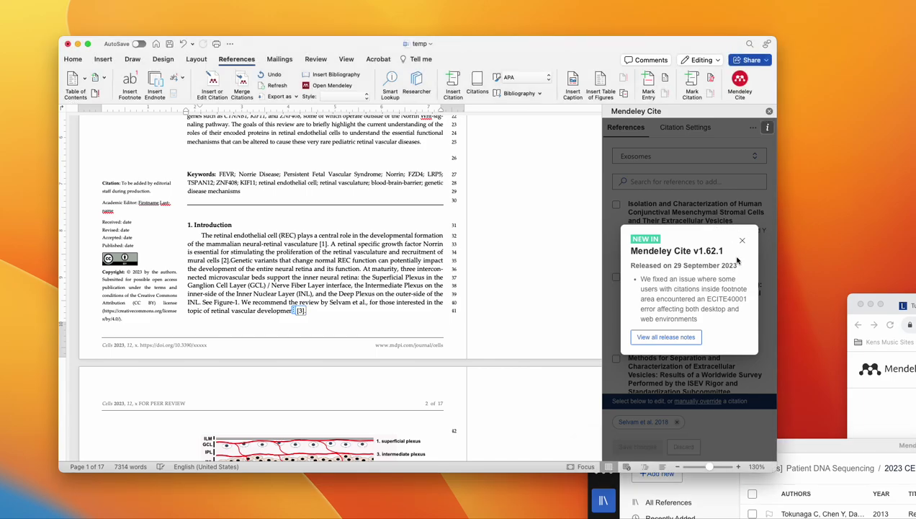
Dismiss the Mendeley Cite release notes and switch its reference list to the 2023 CELLS FEVR Mechreview collection under the Patient DNA Sequencing group
click(742, 241)
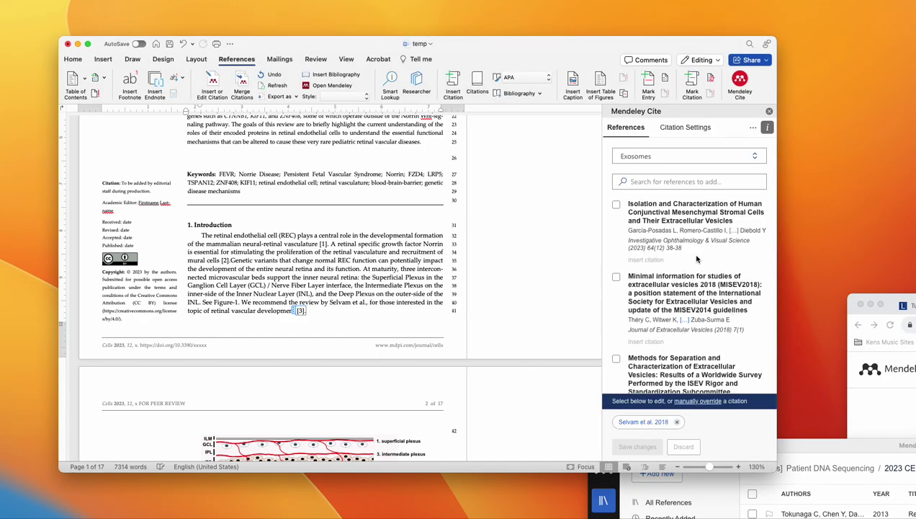
scroll(750, 227, down, 1)
scroll(749, 227, up, 1)
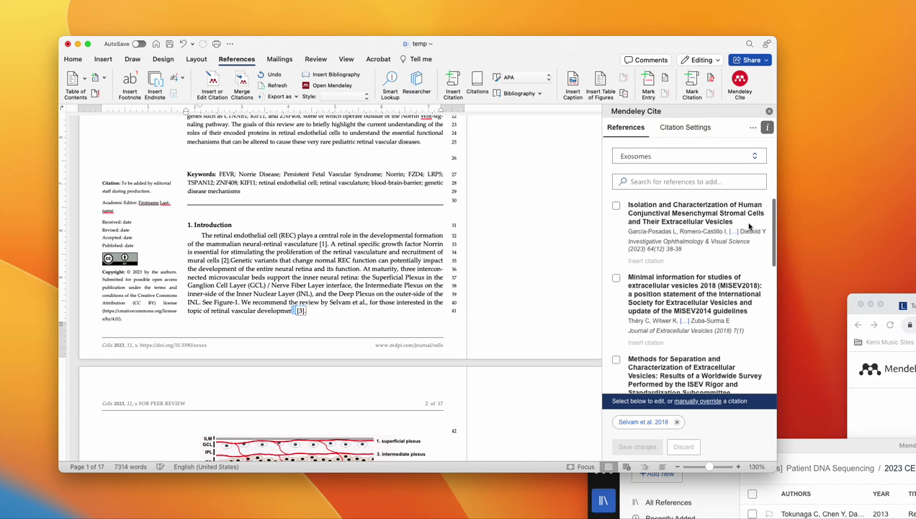
click(753, 157)
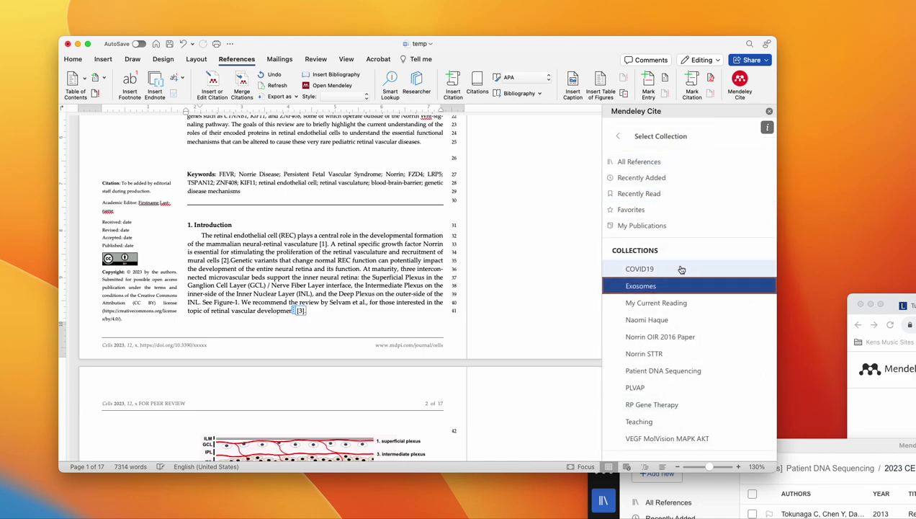
scroll(650, 286, down, 3)
scroll(651, 285, down, 1)
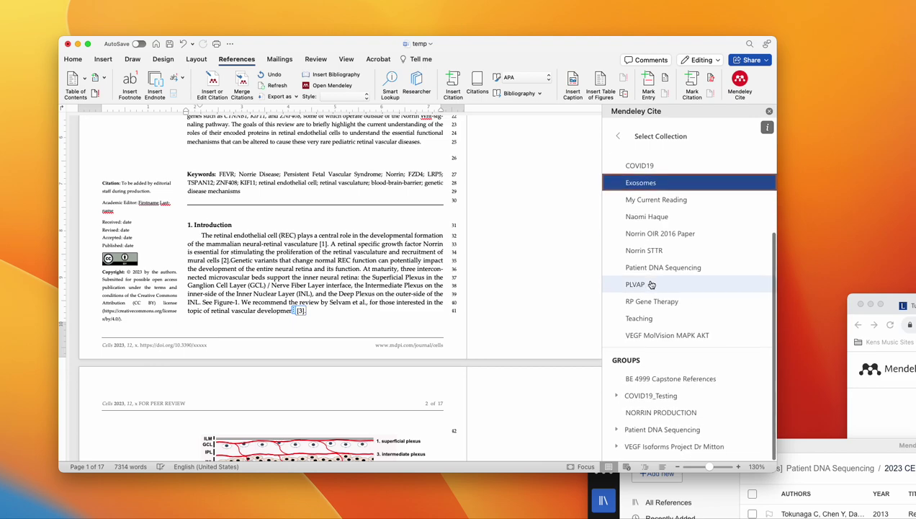
click(617, 433)
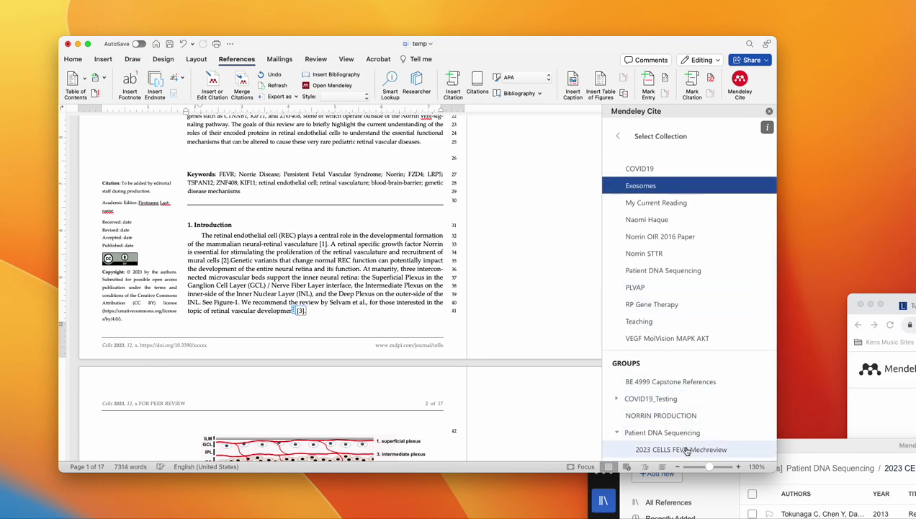
click(687, 450)
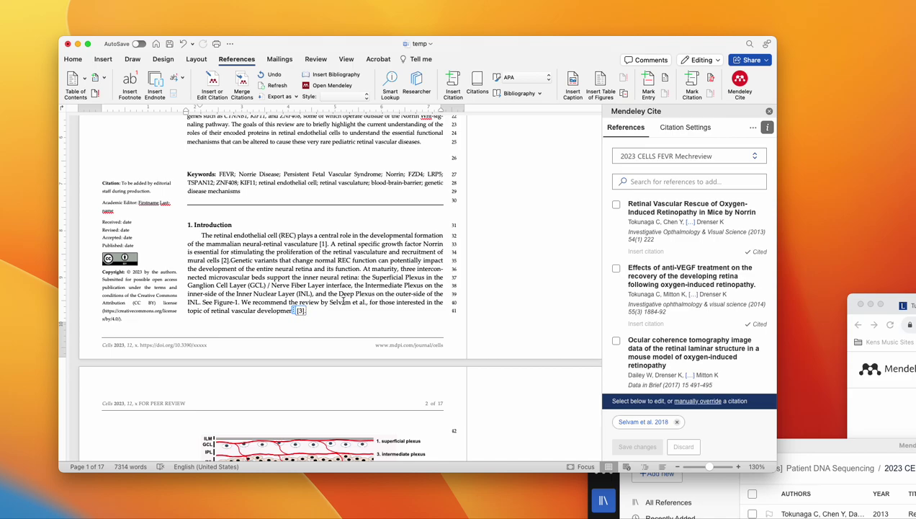
Select citation [7] on page 2 of the manuscript and mark the "Ocular coherence tomography image data" reference for adding to it
scroll(343, 301, down, 15)
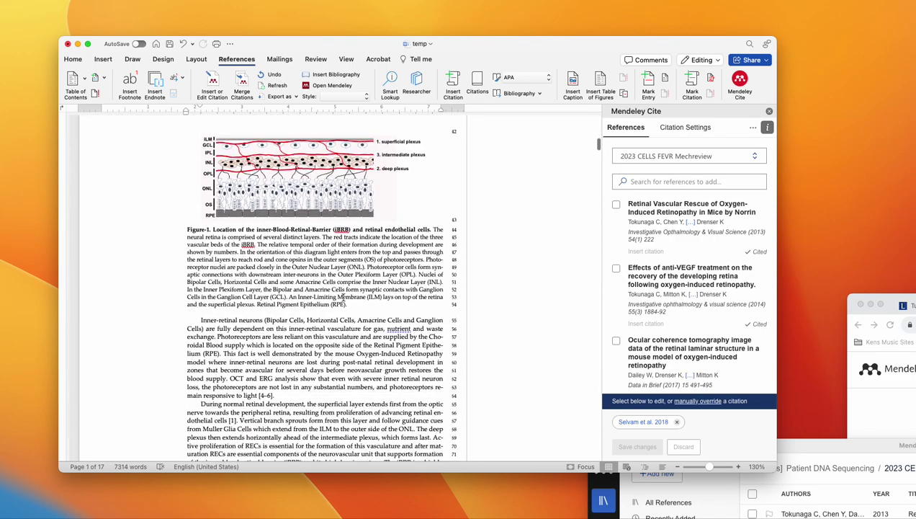
scroll(331, 288, up, 5)
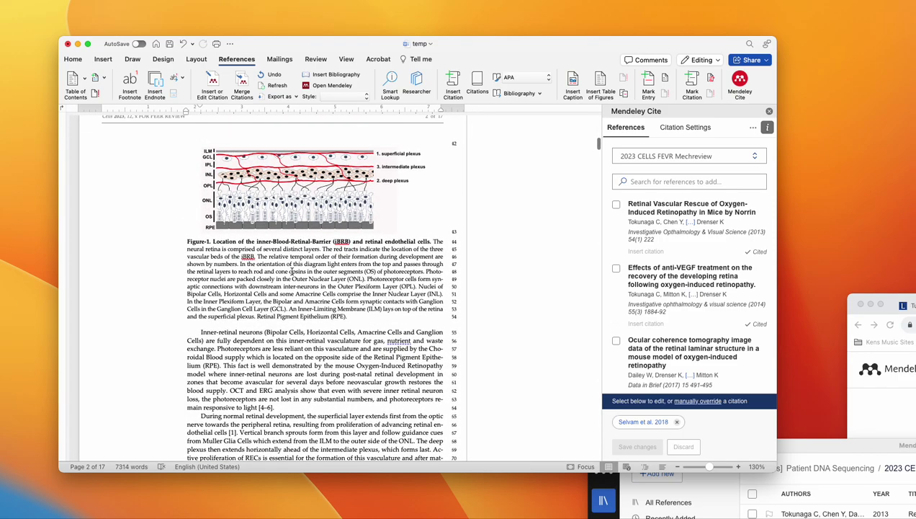
scroll(172, 229, up, 3)
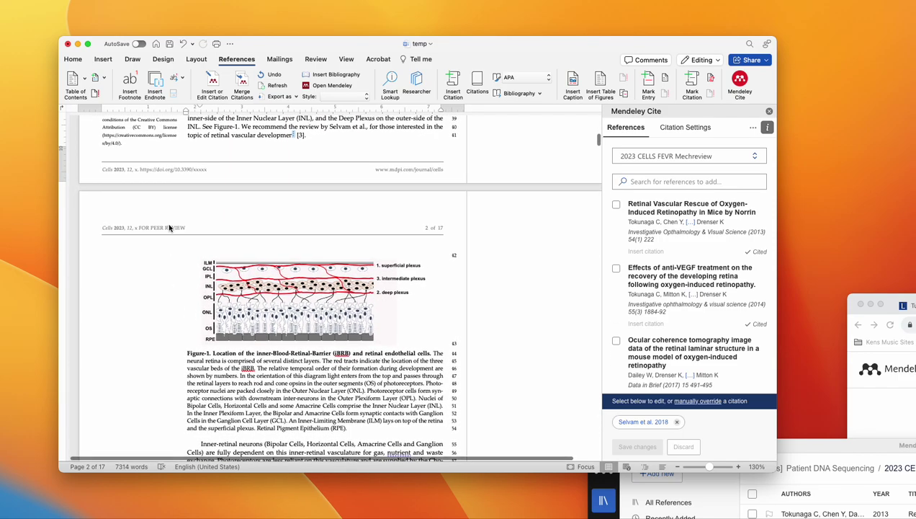
scroll(314, 412, down, 8)
scroll(314, 411, up, 3)
scroll(315, 414, down, 6)
scroll(314, 415, down, 1)
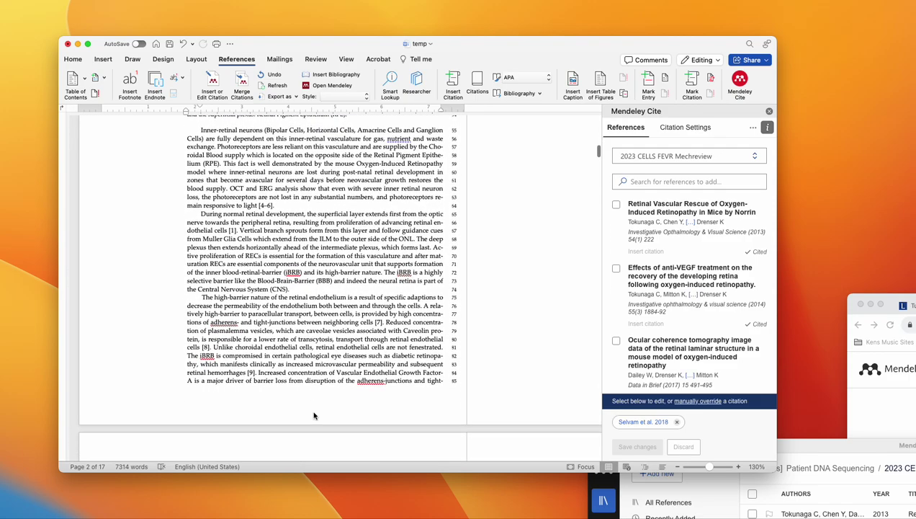
click(383, 323)
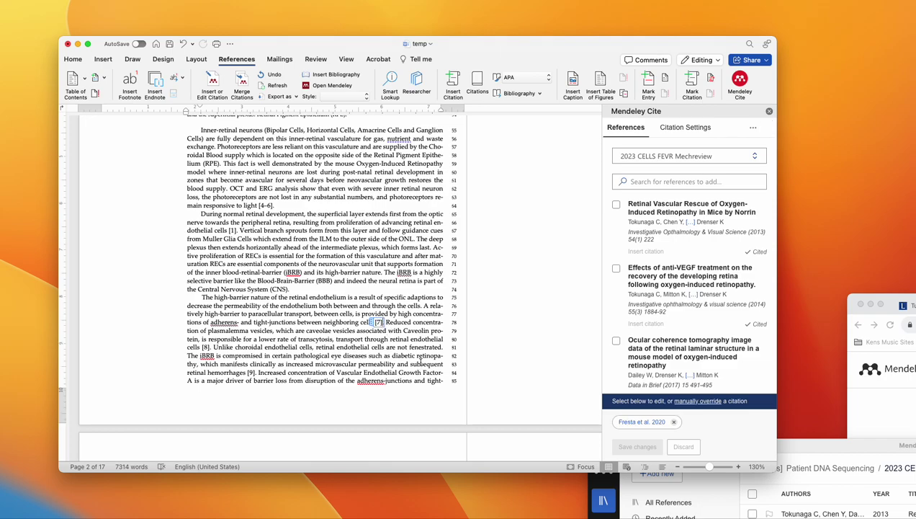
scroll(668, 329, down, 1)
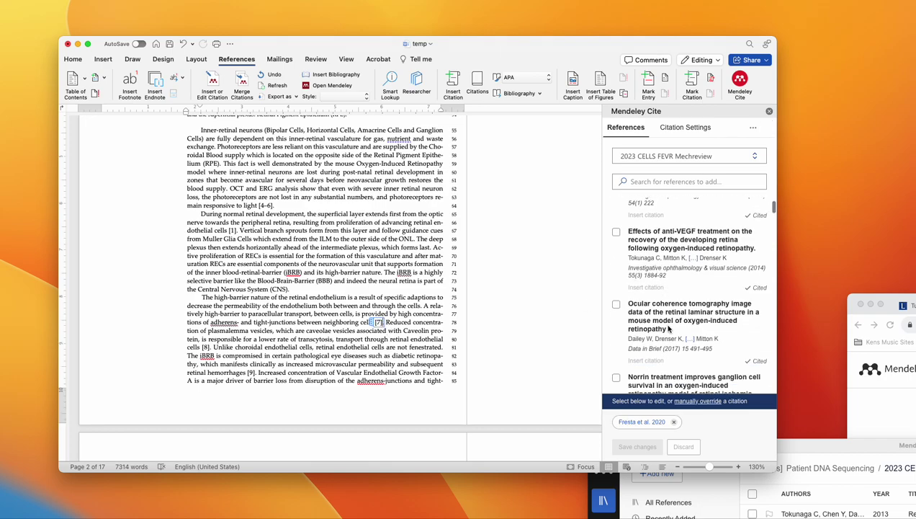
click(617, 306)
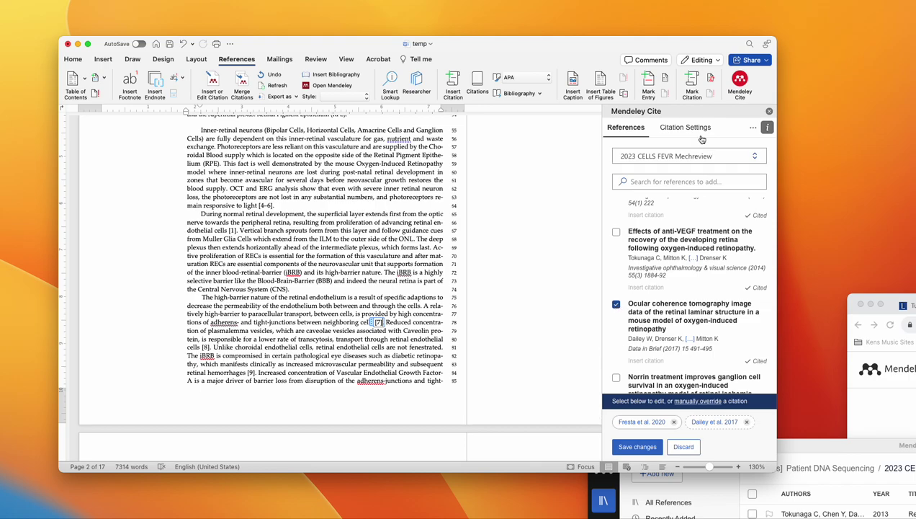
Move the Word window up and widen it, and check the citation style settings in Mendeley Cite
drag(699, 44, 679, 5)
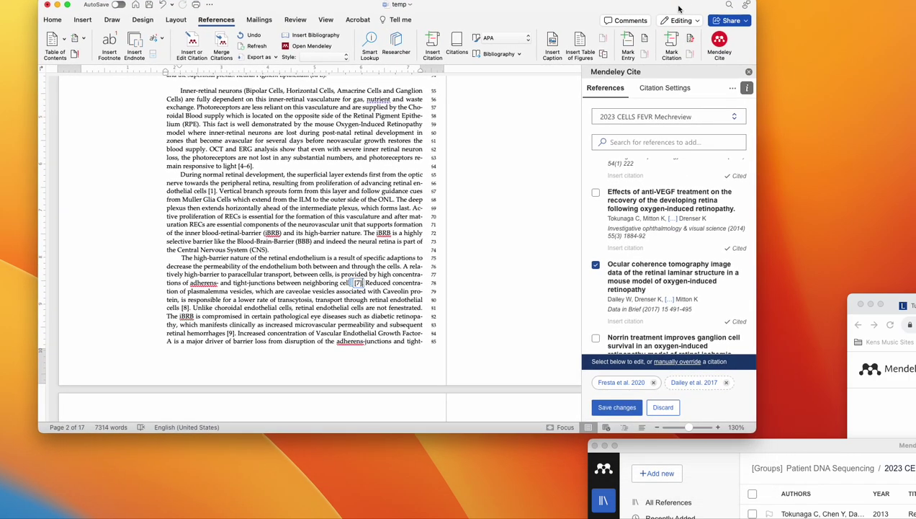
drag(752, 427, 822, 441)
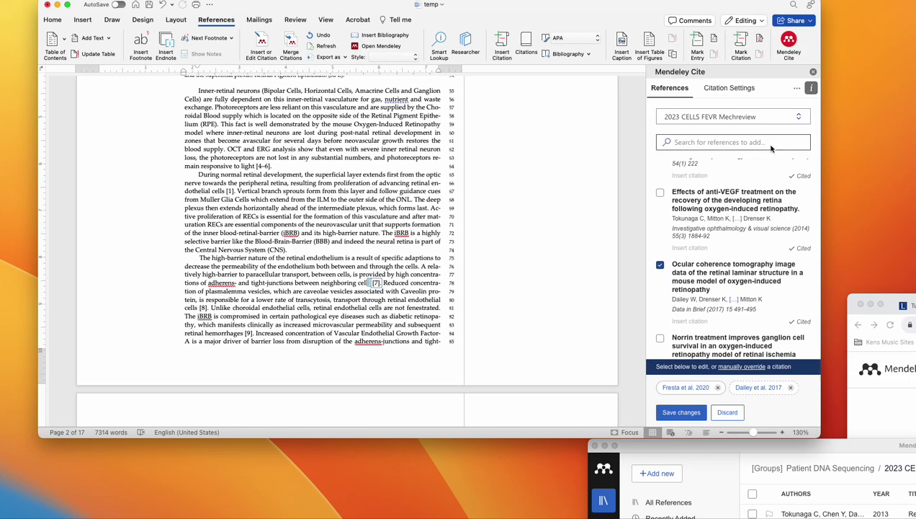
click(729, 91)
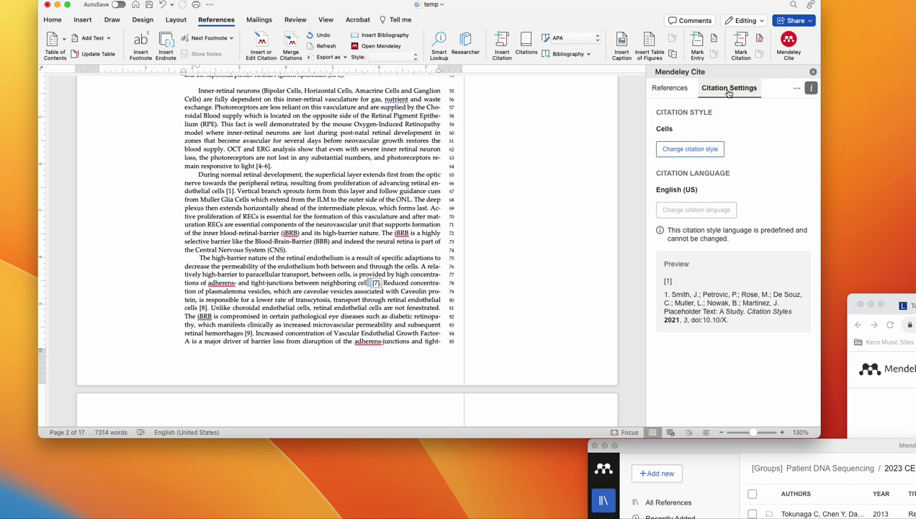
click(672, 89)
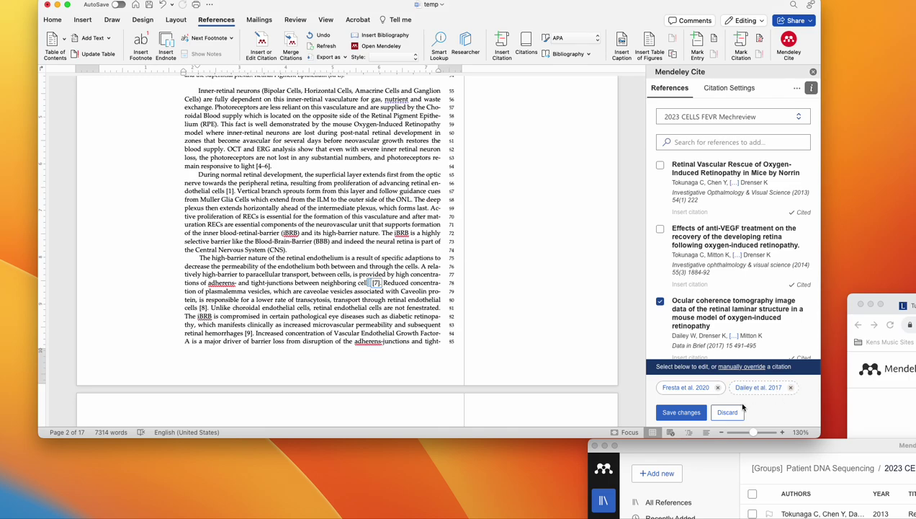
Make the Word window taller and view Mendeley Cite's add-in information and additional options
drag(819, 445, 830, 510)
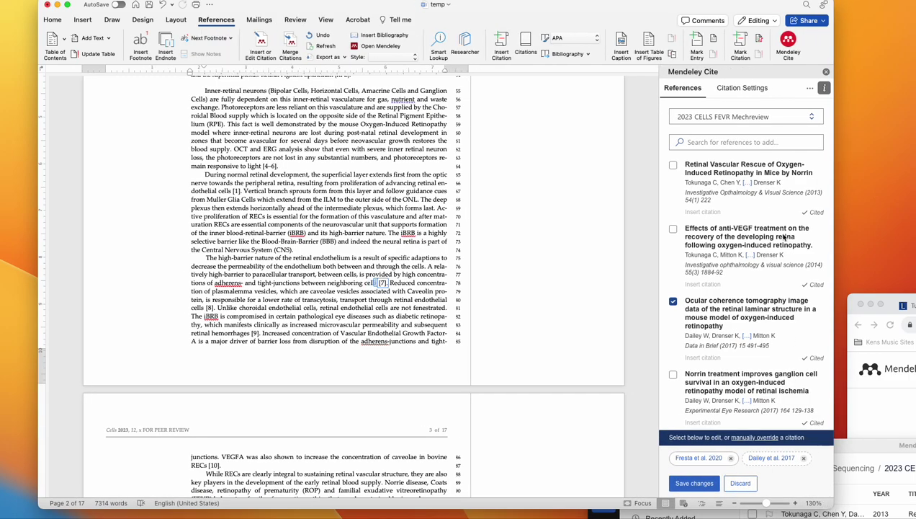
click(825, 88)
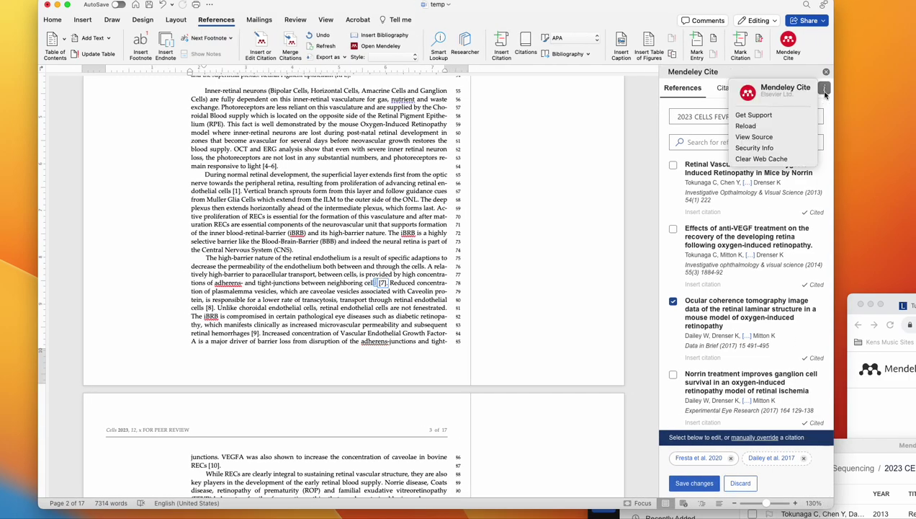
click(808, 88)
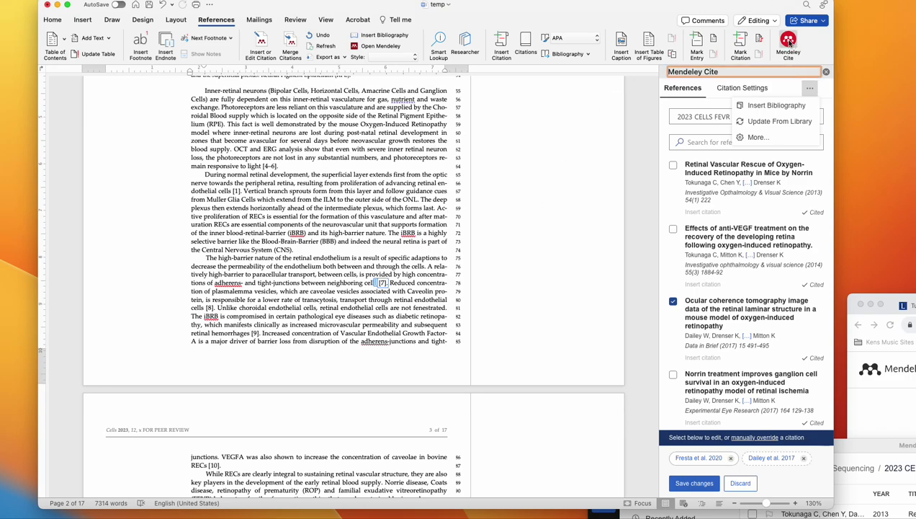
Insert the "Ocular coherence tomography image data" reference as a new citation directly after citation [7] and deselect it
click(393, 292)
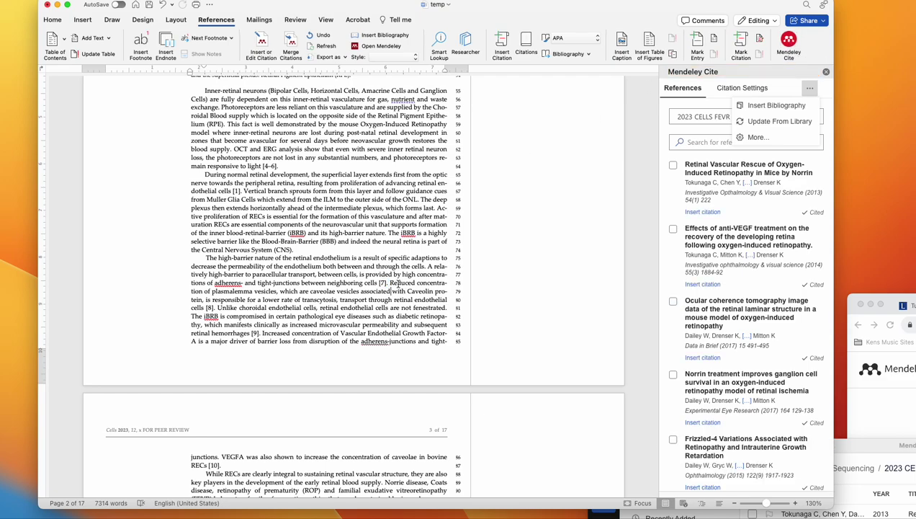
click(711, 360)
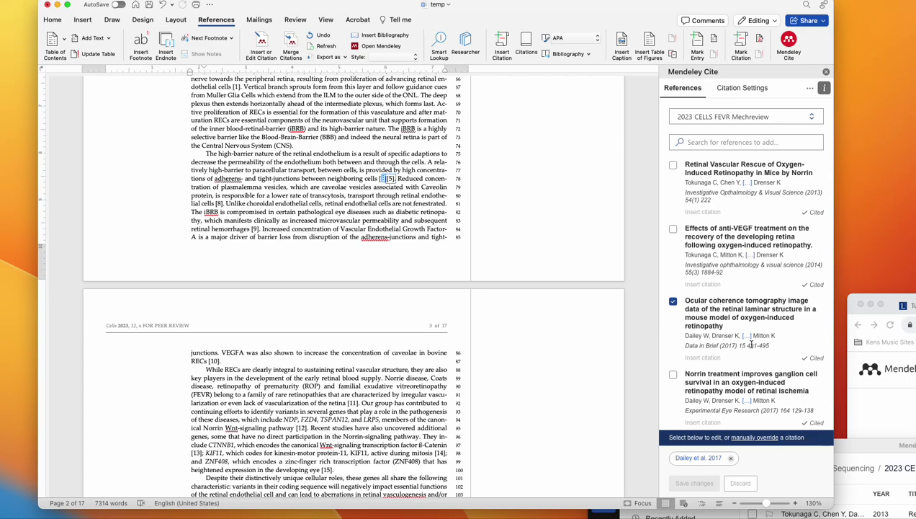
click(421, 224)
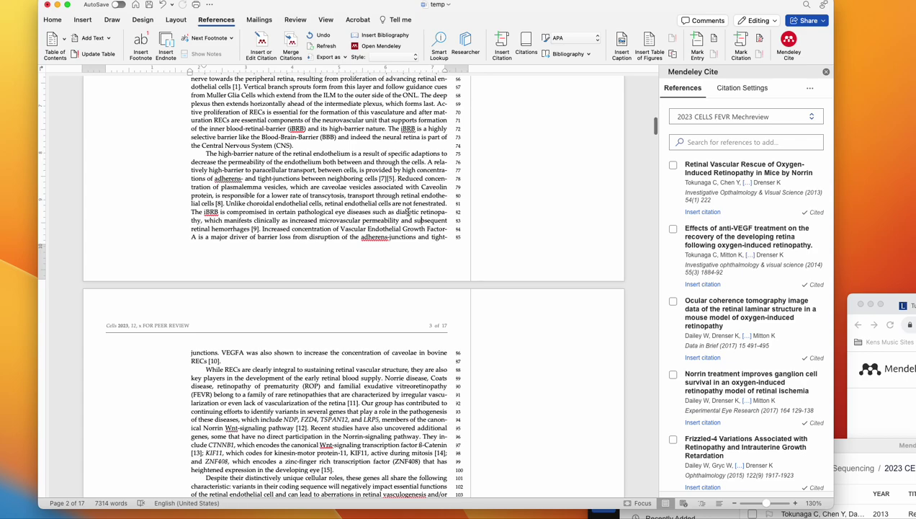
Add two blank lines below the References heading near the end of the manuscript
scroll(409, 212, down, 20)
scroll(409, 212, down, 20)
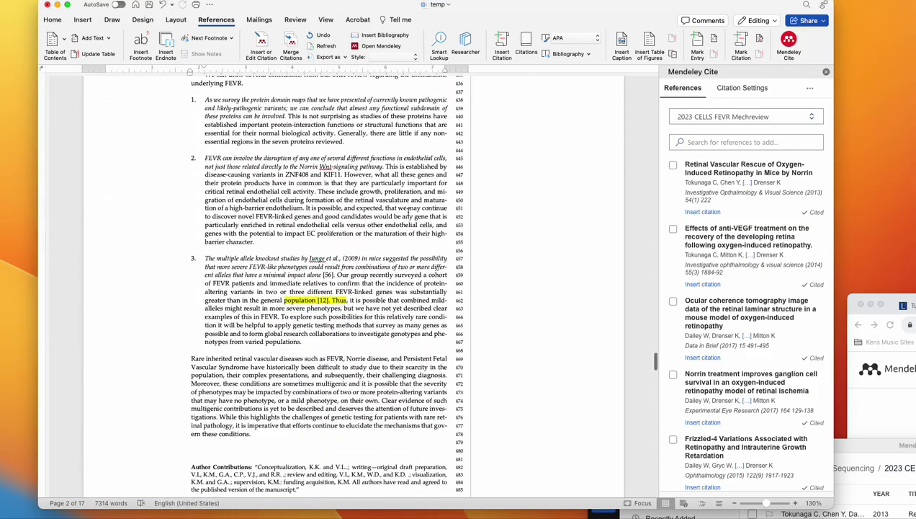
scroll(409, 212, down, 8)
scroll(409, 212, up, 15)
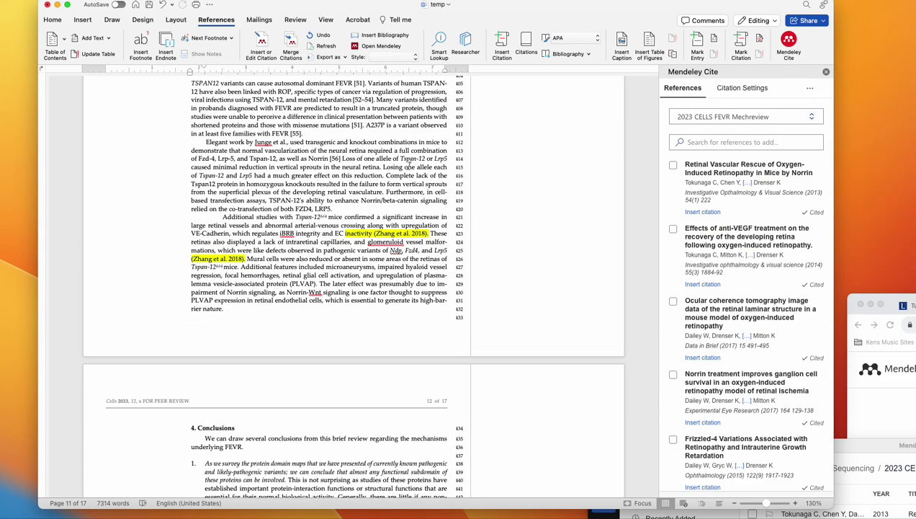
scroll(410, 163, down, 15)
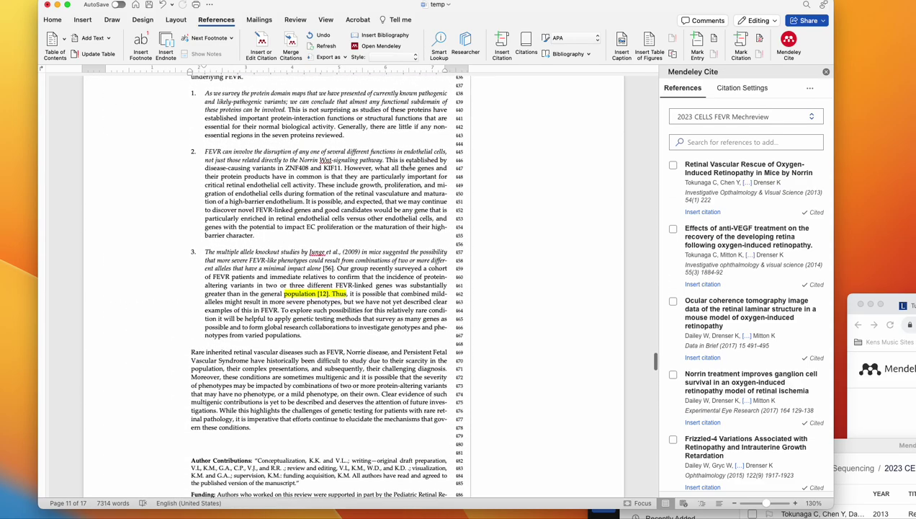
scroll(410, 163, up, 3)
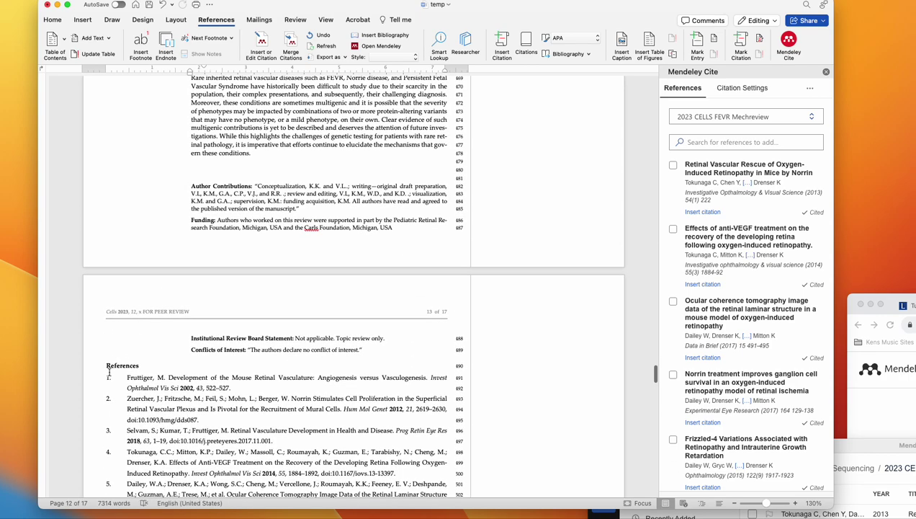
click(144, 366)
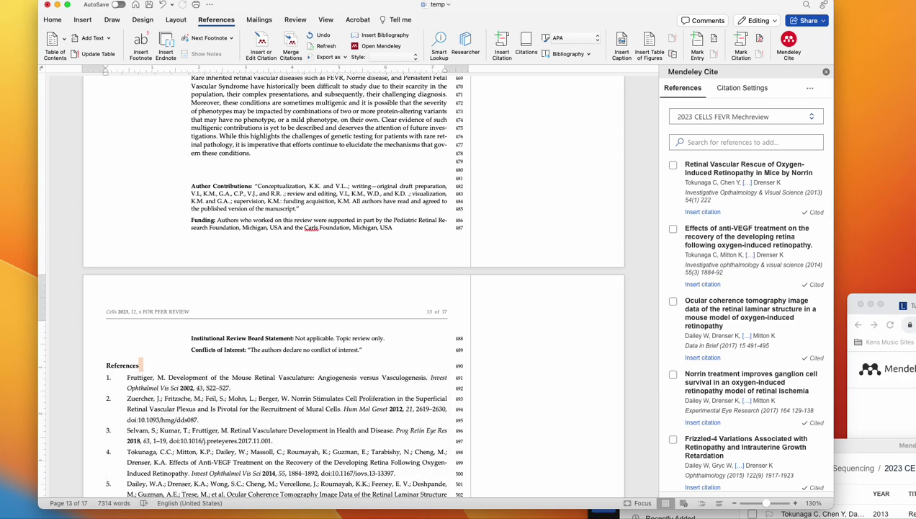
key(Return)
key(Return)
click(137, 375)
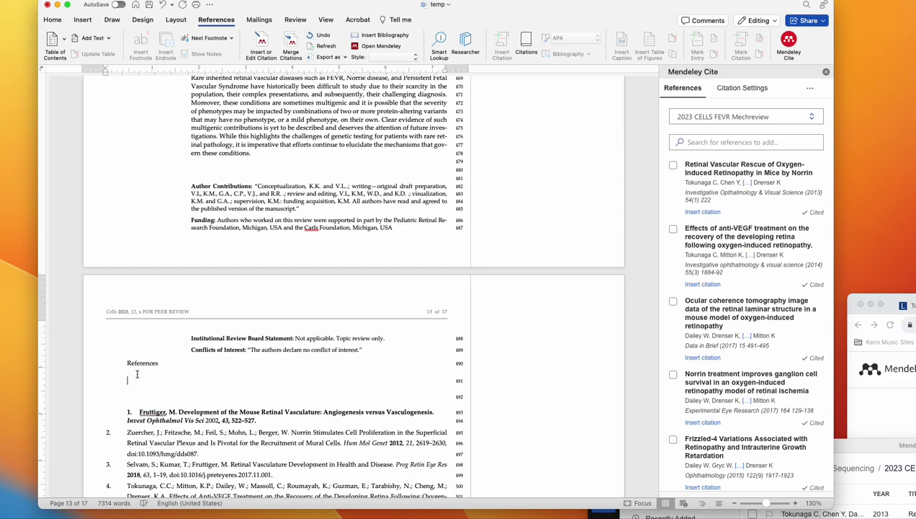
Add three blank lines above the References heading
click(127, 363)
key(Return)
key(Return)
key(Return)
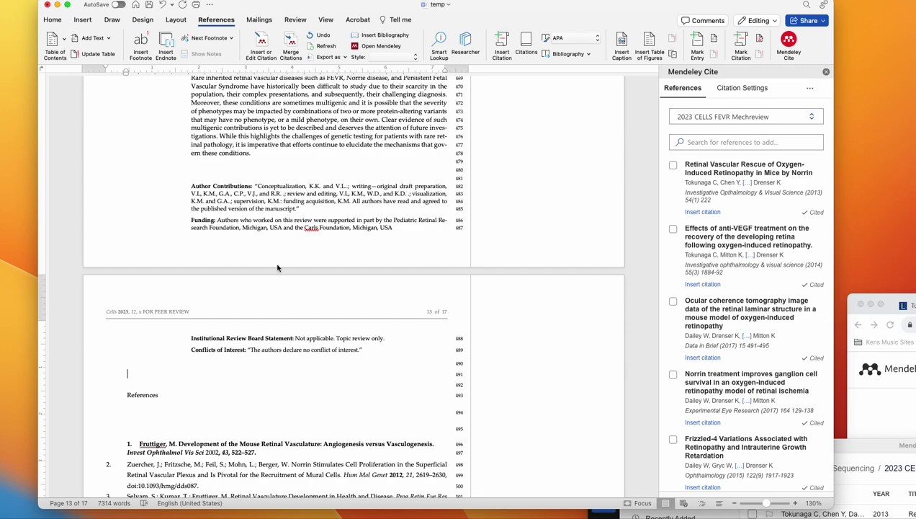
Insert the Mendeley Cite bibliography in the blank space above the References heading
click(759, 91)
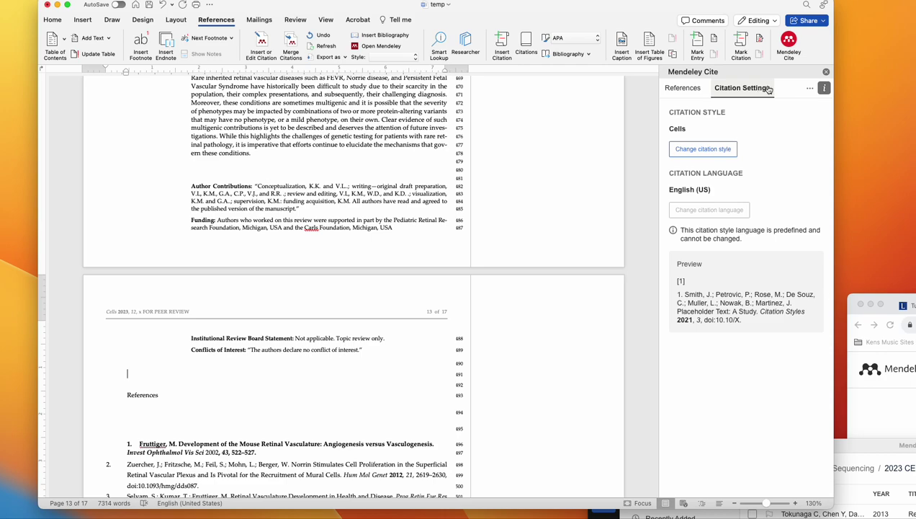
click(809, 88)
click(778, 106)
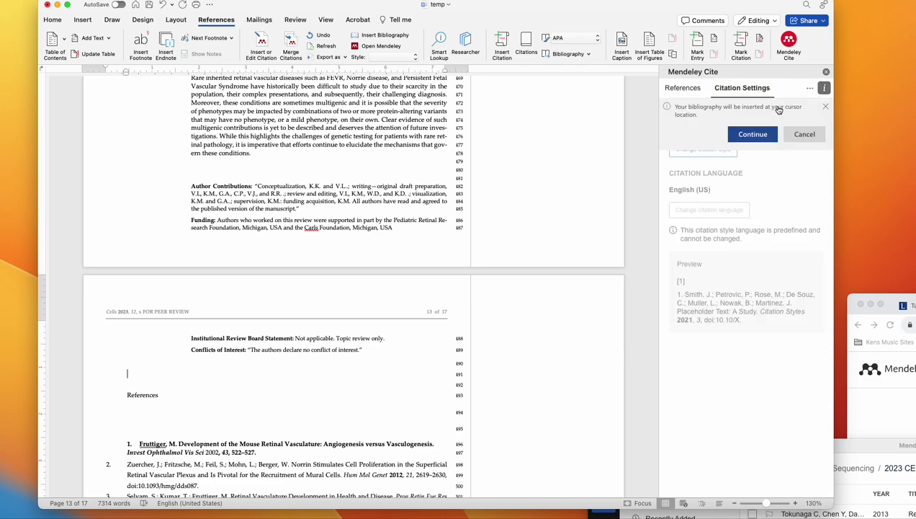
click(754, 135)
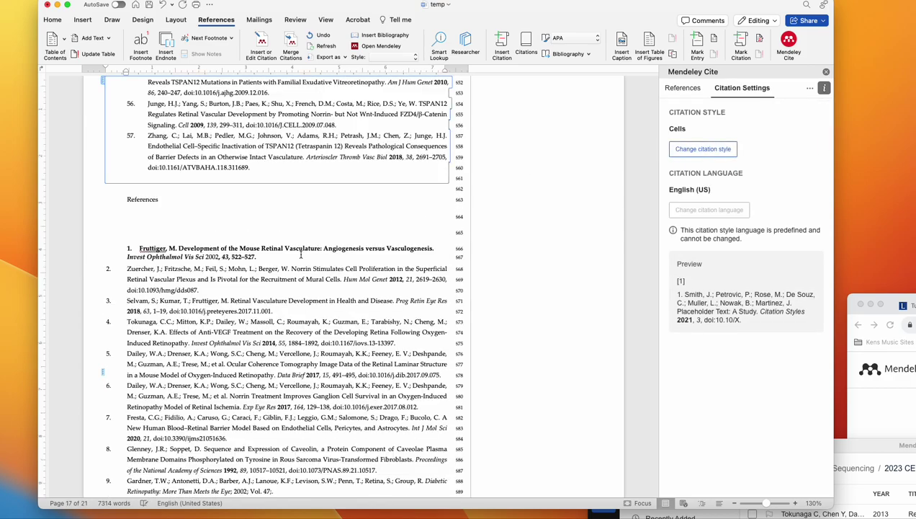
Review the inserted bibliography back toward its start, select it, and open the list of available citation styles
scroll(170, 317, up, 10)
scroll(170, 317, up, 15)
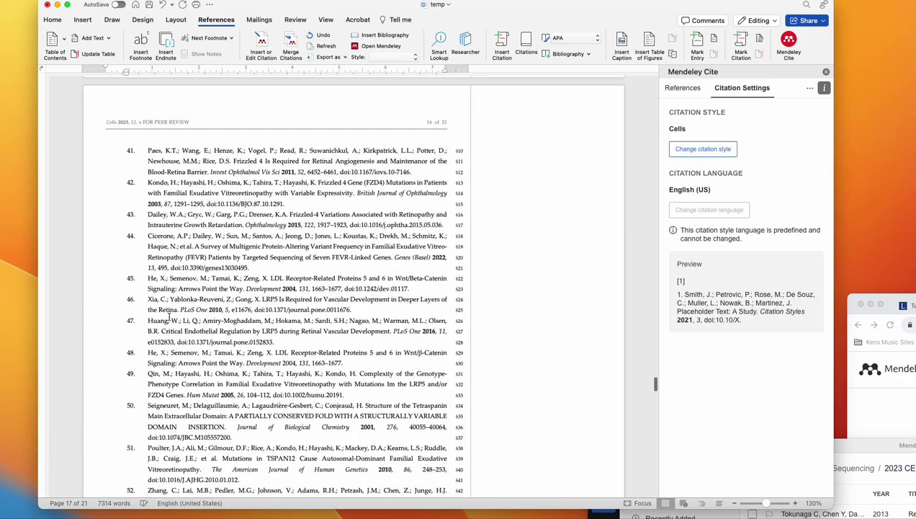
scroll(170, 317, up, 15)
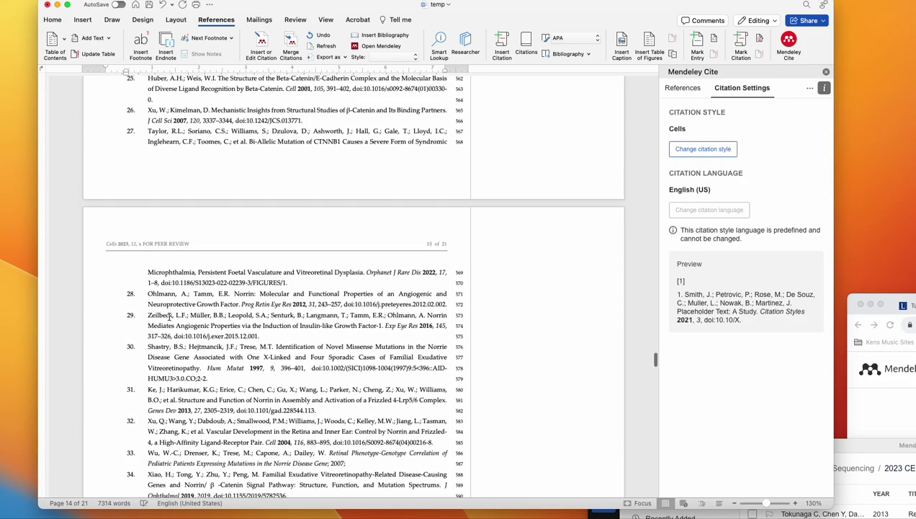
scroll(248, 227, up, 5)
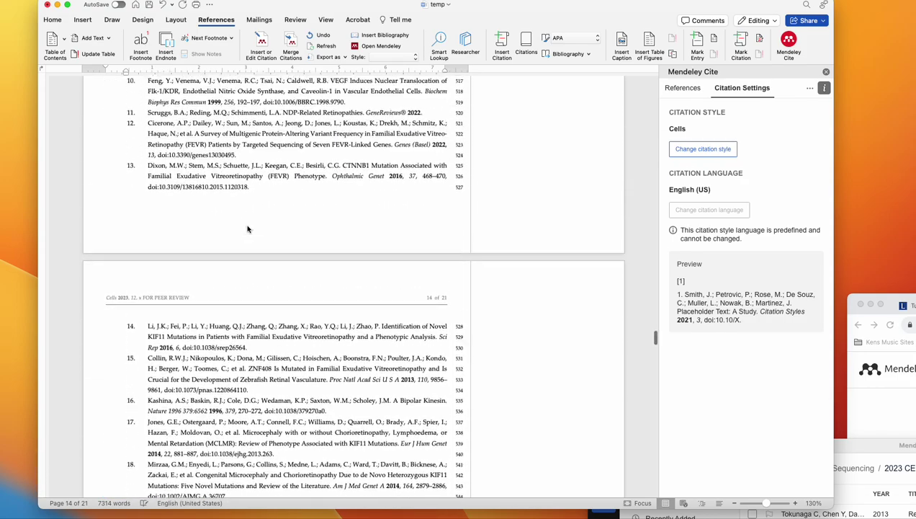
click(249, 224)
click(715, 150)
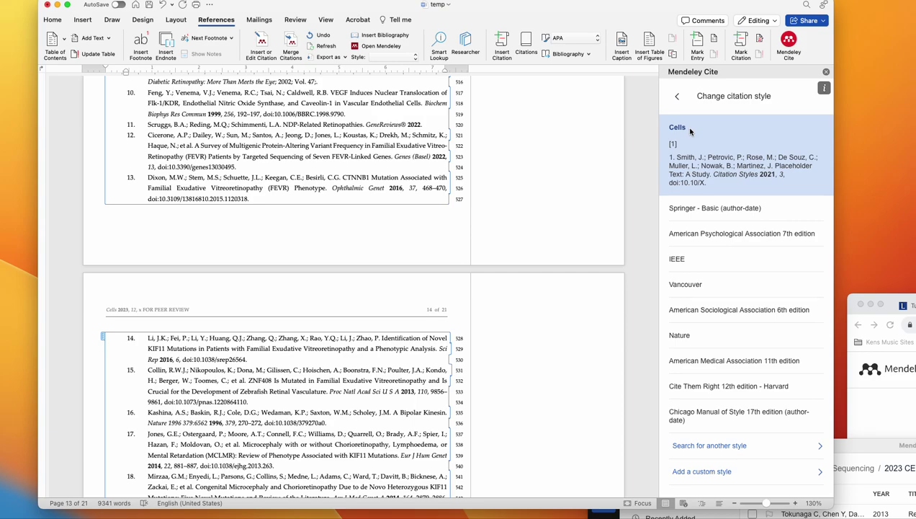
Cut the paragraph beginning "Additional studies with Tspan-12" from directly above the "4. Conclusions" heading
scroll(304, 361, up, 10)
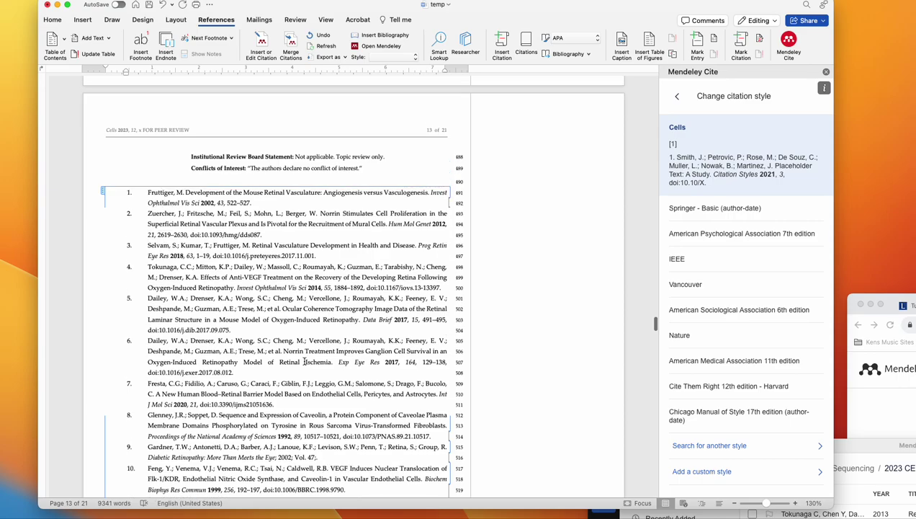
scroll(305, 361, down, 1)
scroll(304, 361, up, 6)
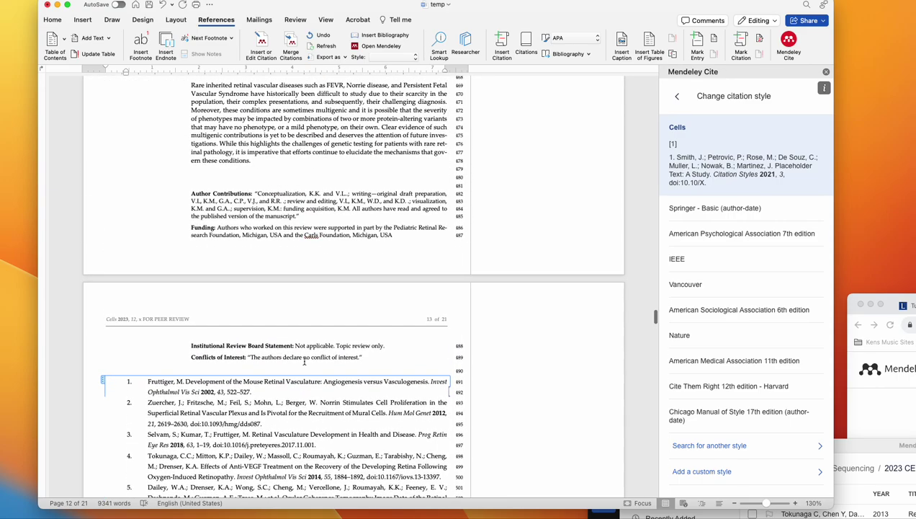
scroll(304, 361, up, 8)
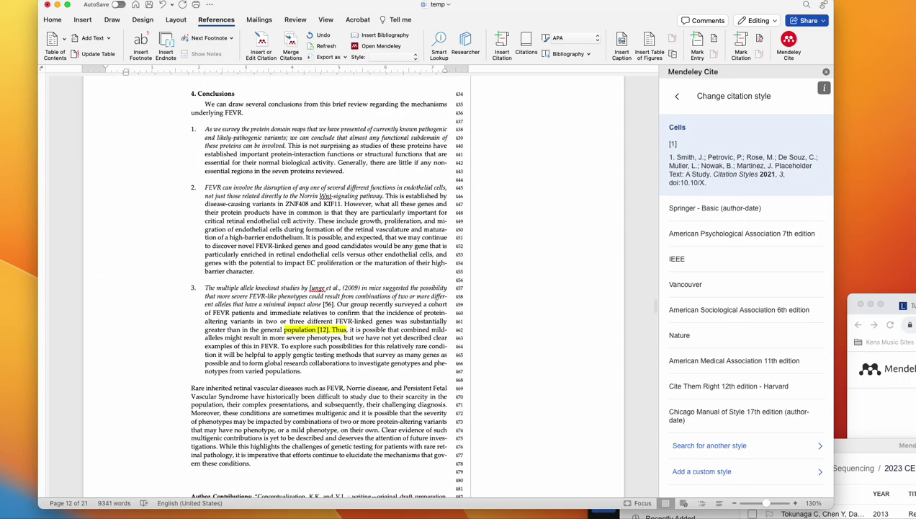
scroll(304, 361, down, 10)
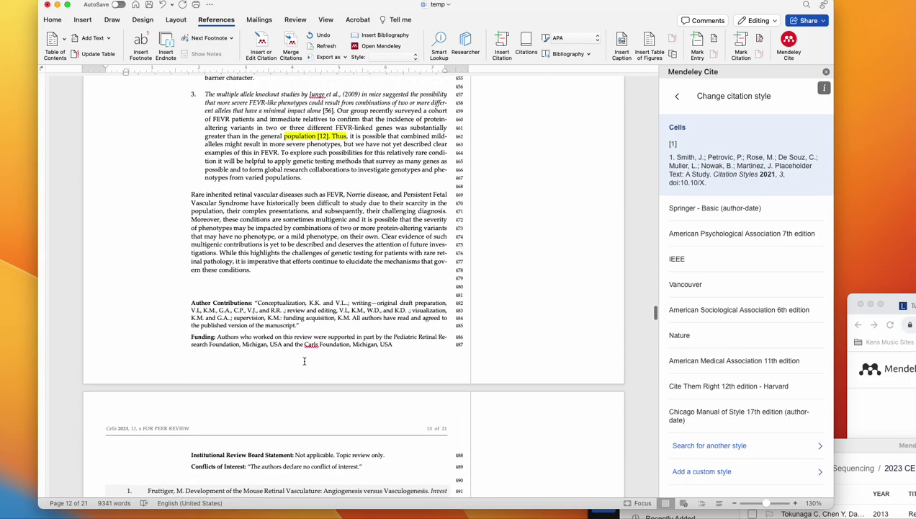
scroll(304, 361, up, 9)
scroll(304, 361, up, 20)
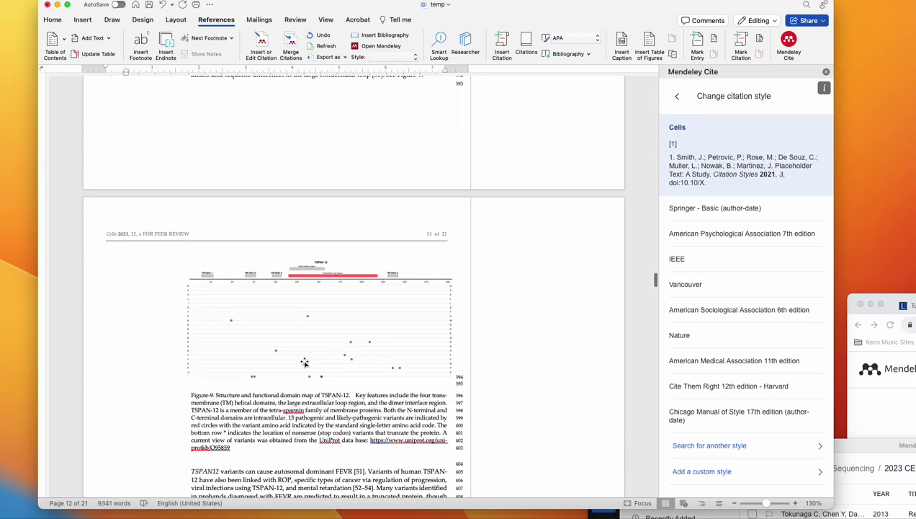
scroll(304, 361, down, 9)
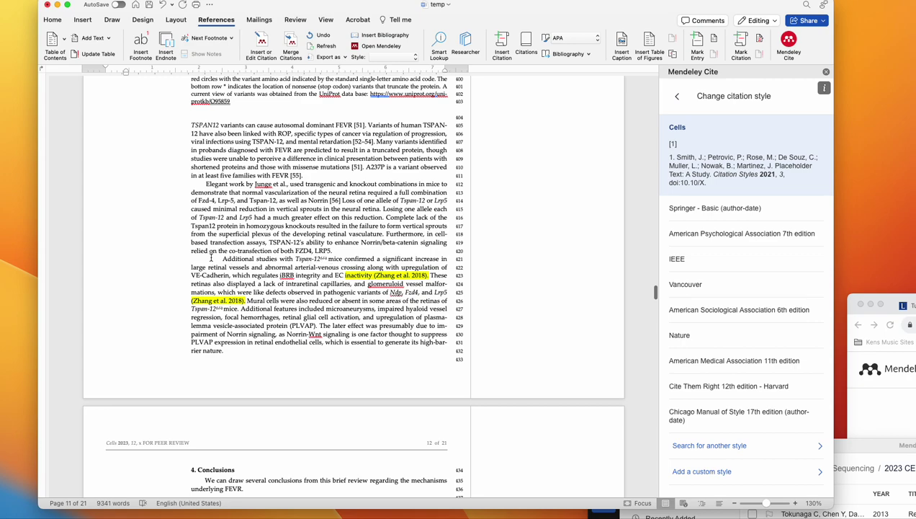
drag(219, 258, 231, 346)
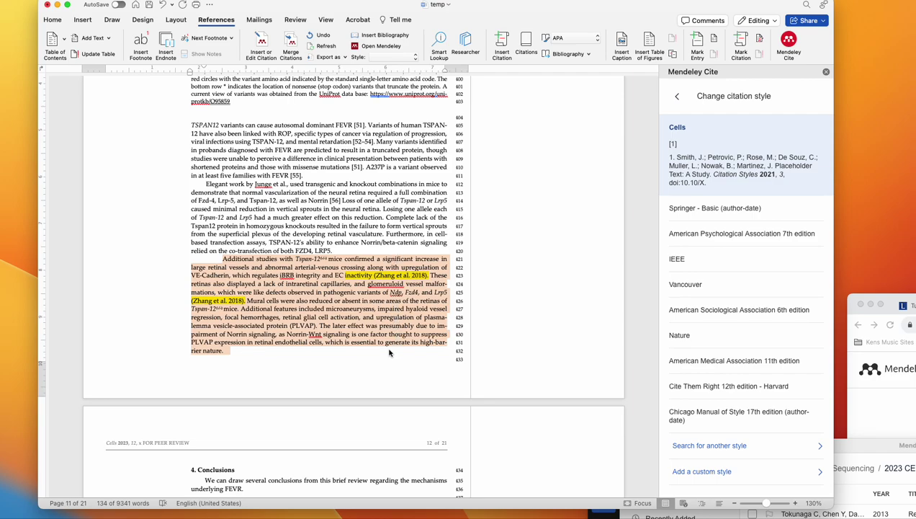
key(Delete)
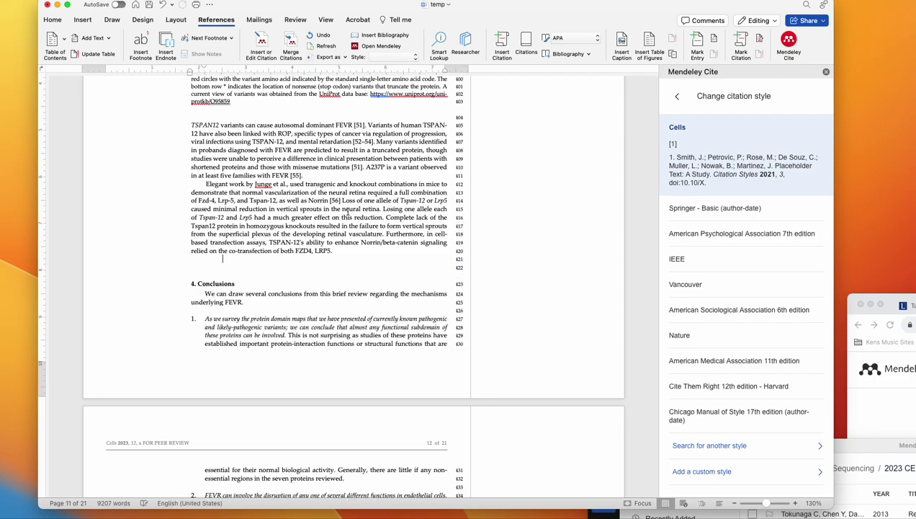
Paste the cut Tspan-12 paragraph on page 8 after the paragraph ending "underlie these two conditions", separated by a blank line
scroll(346, 210, up, 5)
scroll(346, 209, up, 15)
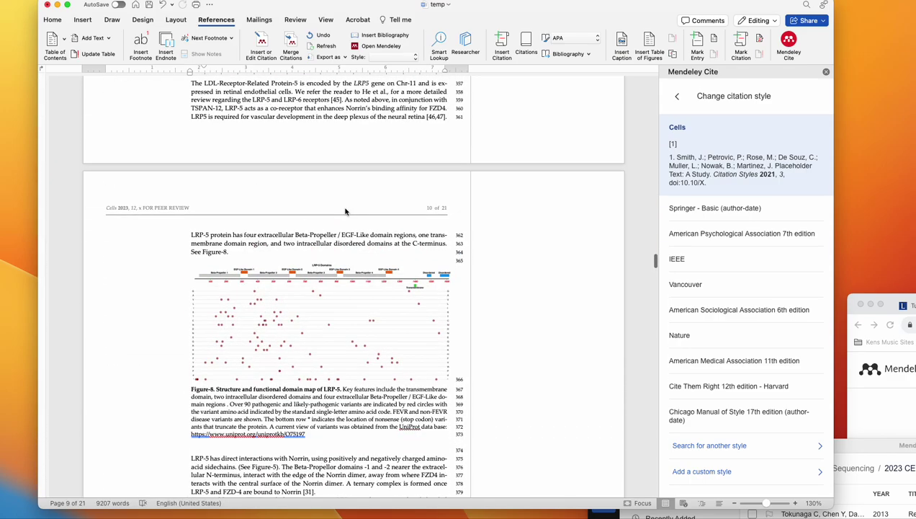
scroll(346, 209, up, 1)
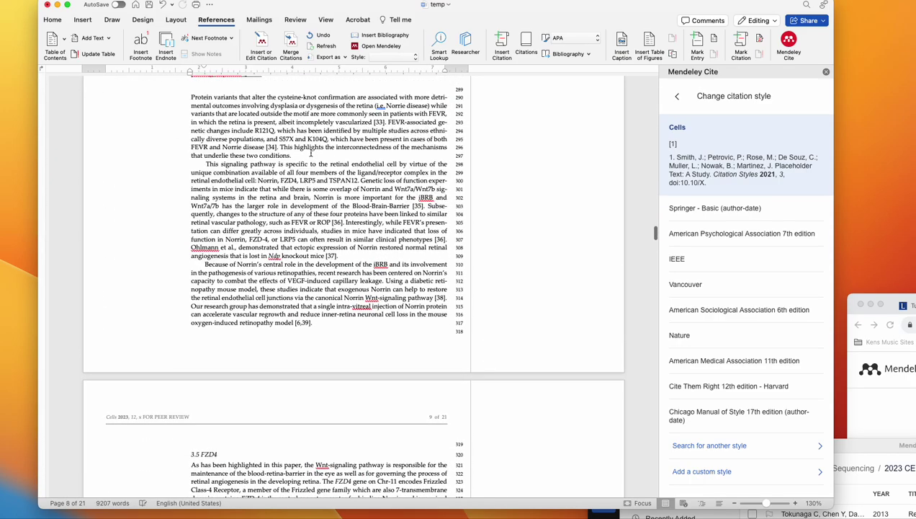
key(Return)
key(Return)
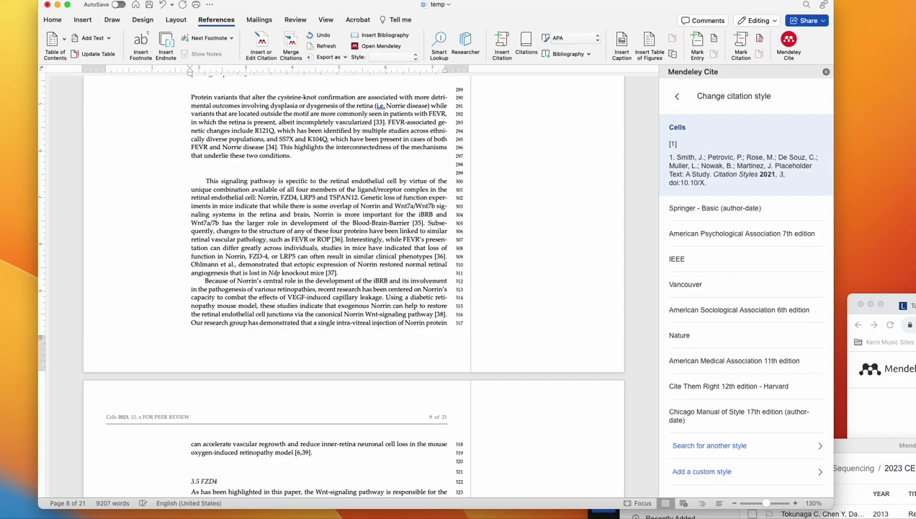
text(Additional studies with Tspan-12-/- mice confirmed a significant increase in large retinal vessels and abnormal arterial-venous crossing along with upregulation of VE-Cadherin, which regulates iBRB integrity and EC inactivity (Zhang et al. 2018). These retinas also displayed a lack of intraretinal capillaries, and glomeruloid vessel malformations, which were like defects observed in pathogenic variants of Ndp, Fzd4, and Lrp5 (Zhang et al. 2018). Mural cells were also reduced or absent in some areas of the retinas of Tspan-12-/- mice. Additional features included microaneurysms, impaired hyaloid vessel regression, focal hemorrhages, retinal glial cell activation, and upregulation of plasmalemma vesicle-associated protein (PLVAP). The later effect was presumably due to impairment of Norrin signaling, as Norrin-Wnt signaling is one factor thought to suppress PLVAP expression in retinal endothelial cells, which is essential to generate its high-barrier nature.)
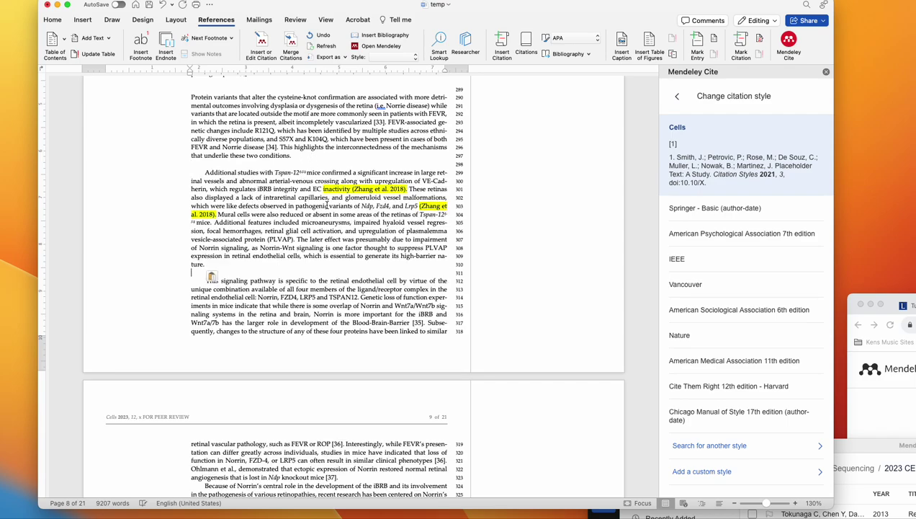
click(333, 271)
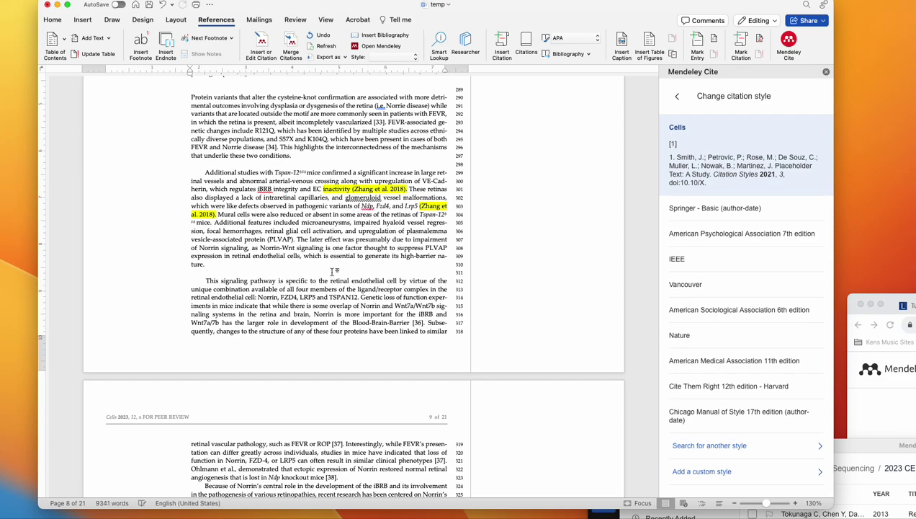
Leave the citation style list and update the document's references from Mendeley Reference Manager
click(401, 189)
click(677, 96)
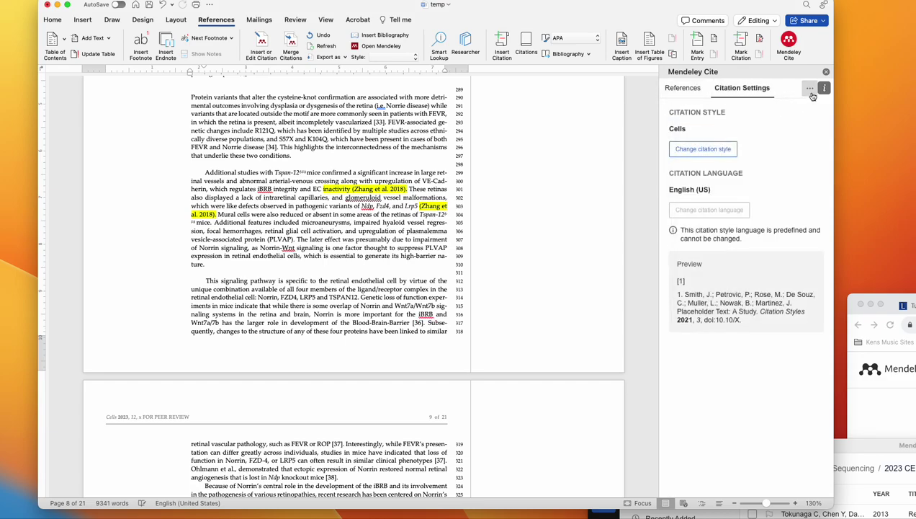
click(810, 90)
click(792, 122)
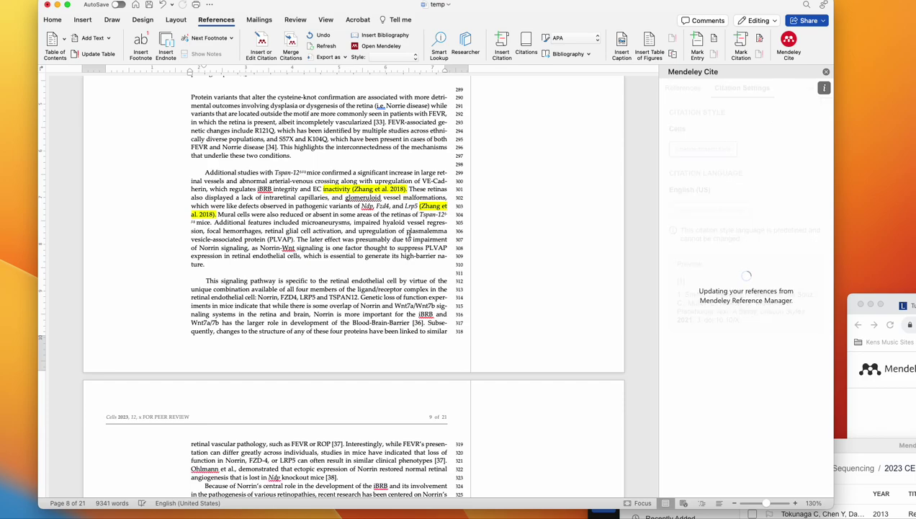
Delete both highlighted 2018 author-date citations from the moved Tspan-12 paragraph and add a period after "Lrp5"
scroll(410, 234, up, 3)
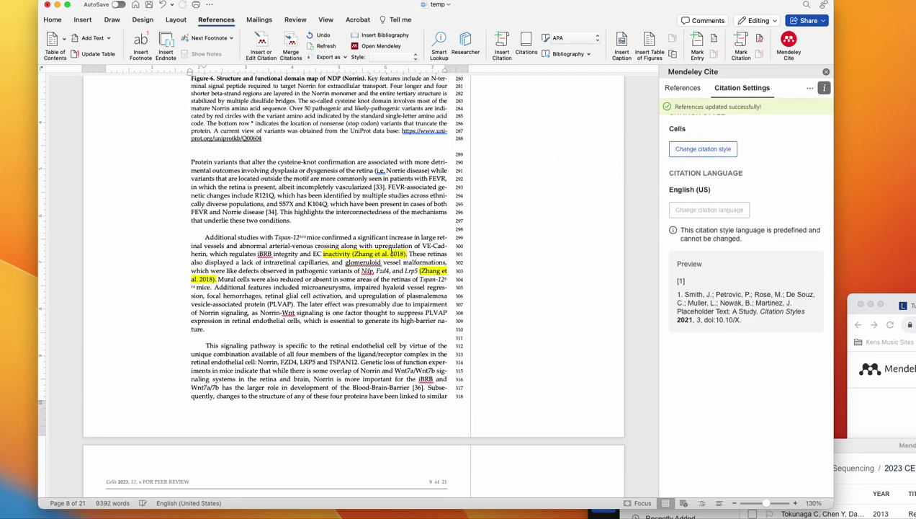
click(350, 256)
click(409, 254)
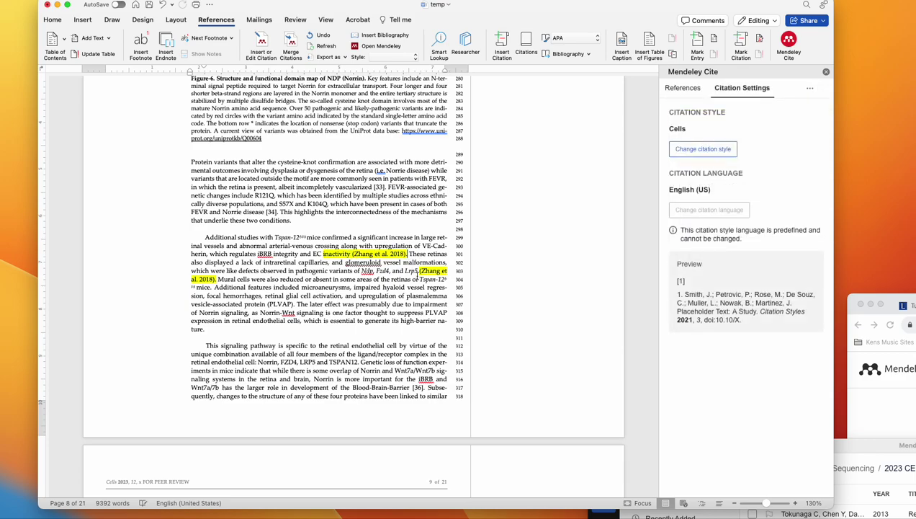
key(BackSpace)
key(BackSpace)
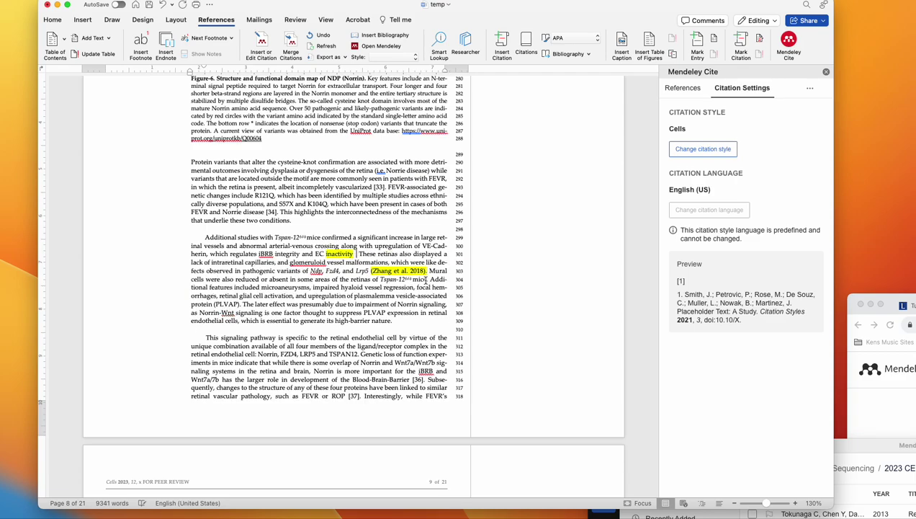
key(BackSpace)
key(BackSpace)
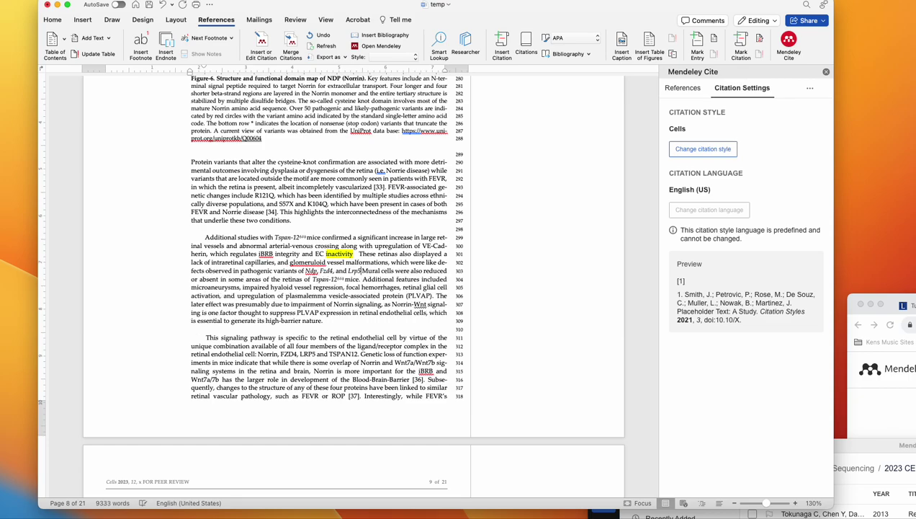
text(.)
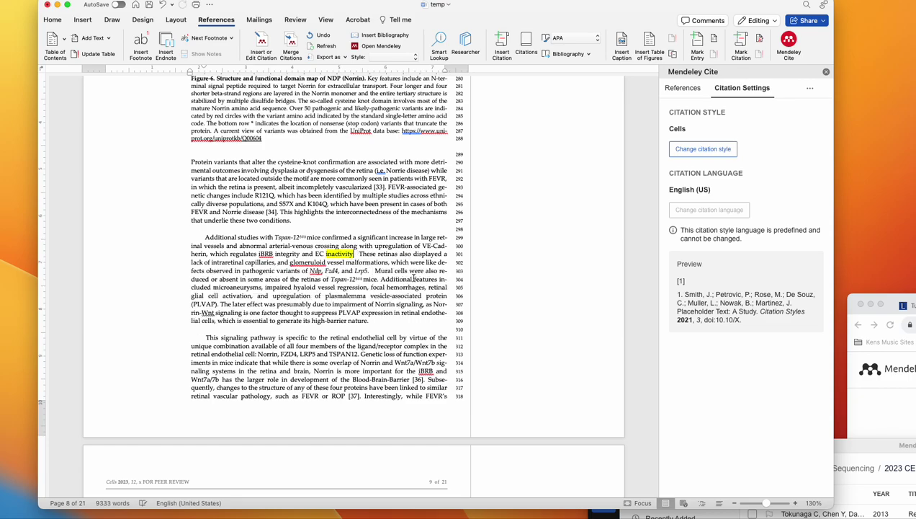
Search the Patient DNA Sequencing references by the removed citation's author surname and cite "Endothelial Cell–Specific Inactivation of TSPAN12 (Tetraspanin 12)" after "inactivity"
click(684, 89)
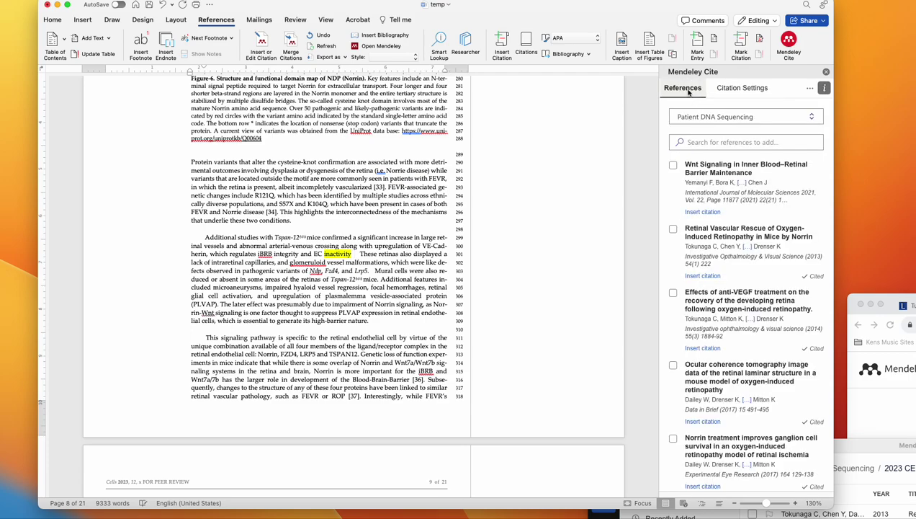
click(746, 146)
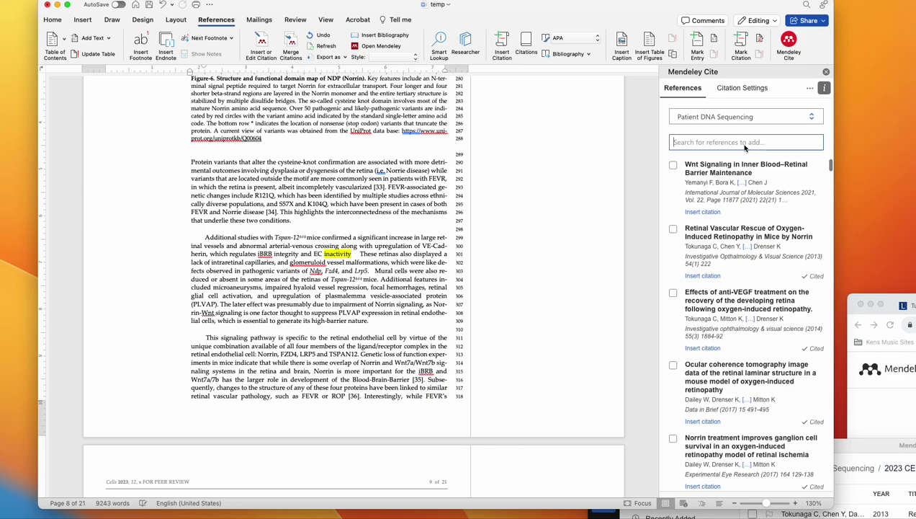
text(zhang)
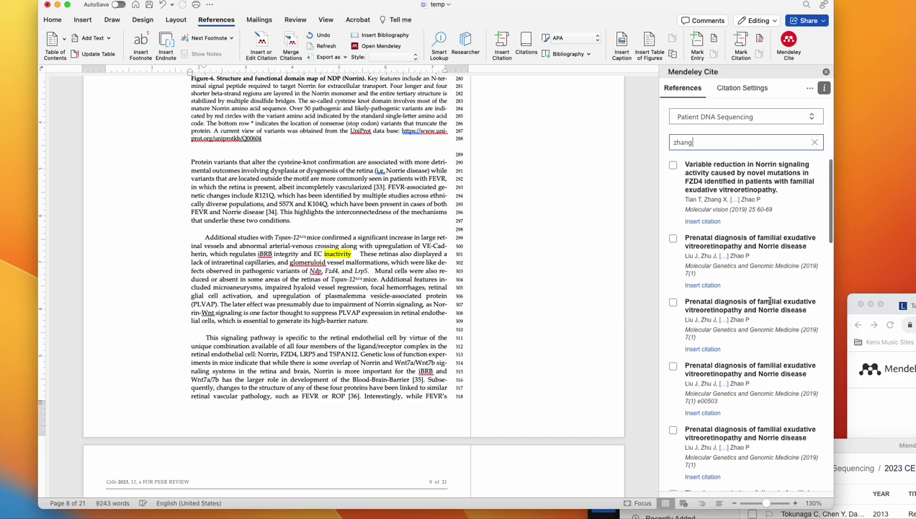
scroll(767, 302, down, 5)
scroll(770, 303, down, 8)
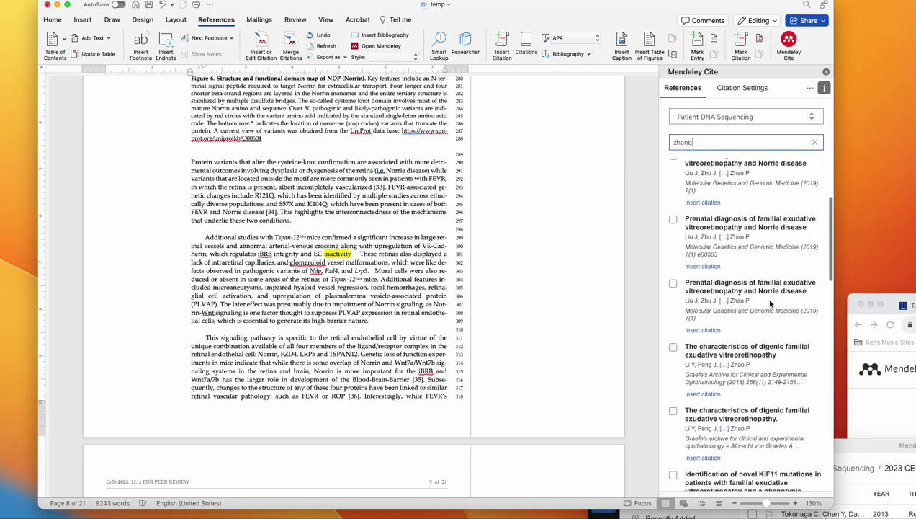
scroll(769, 304, down, 10)
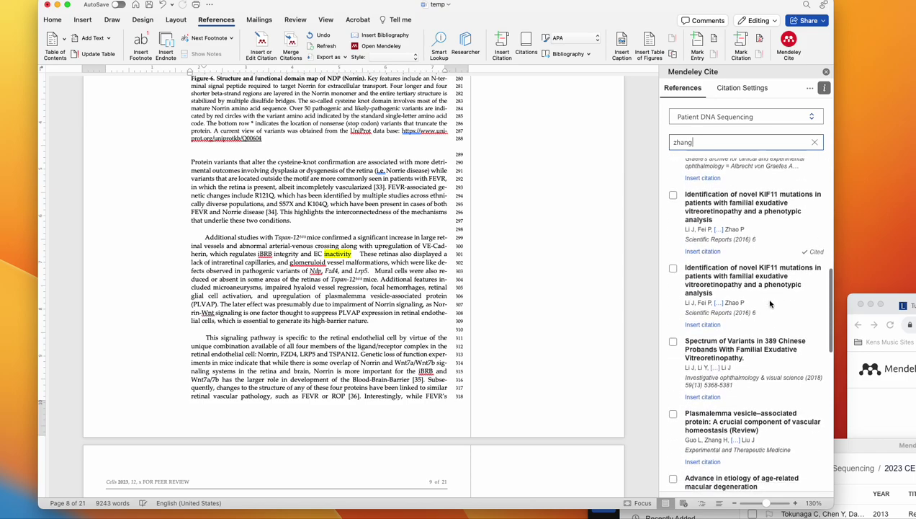
scroll(770, 303, down, 8)
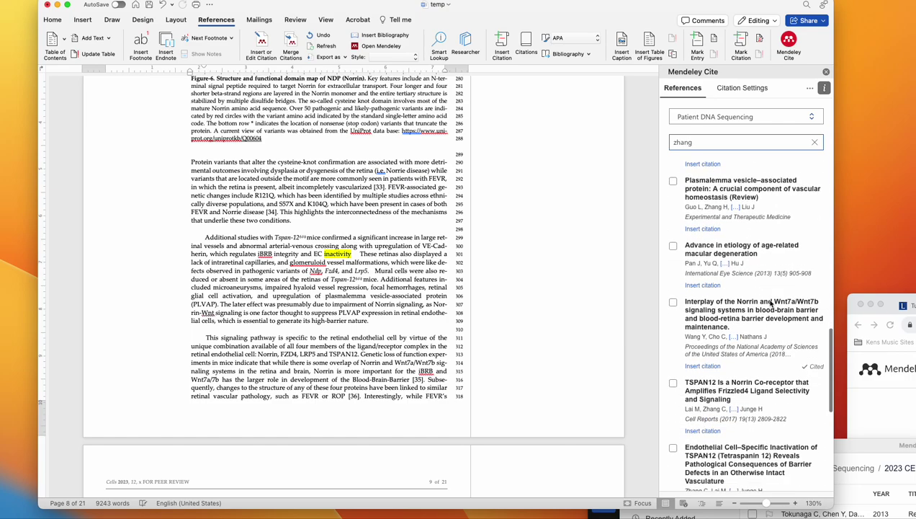
scroll(769, 303, down, 6)
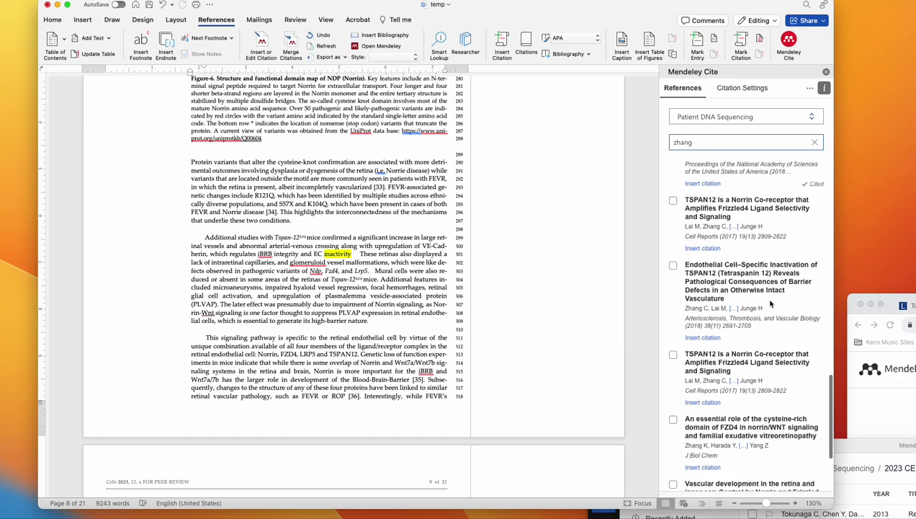
scroll(769, 303, down, 3)
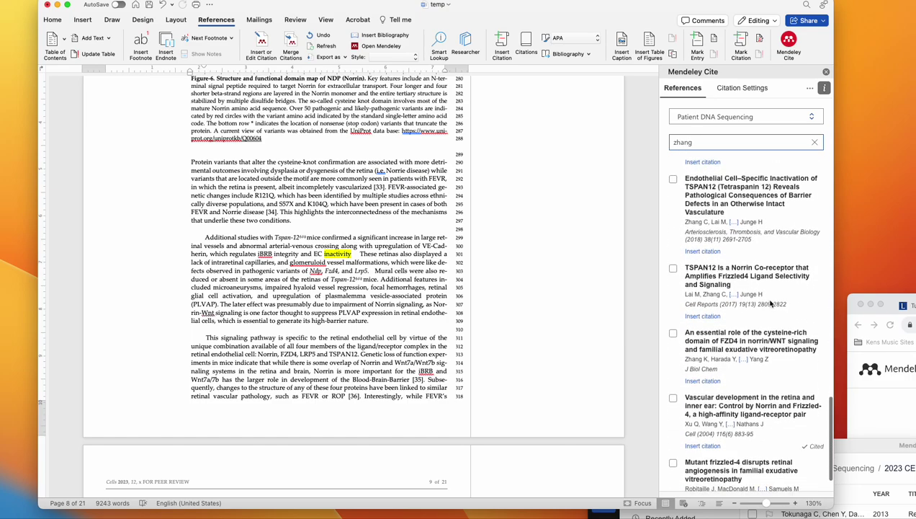
click(704, 251)
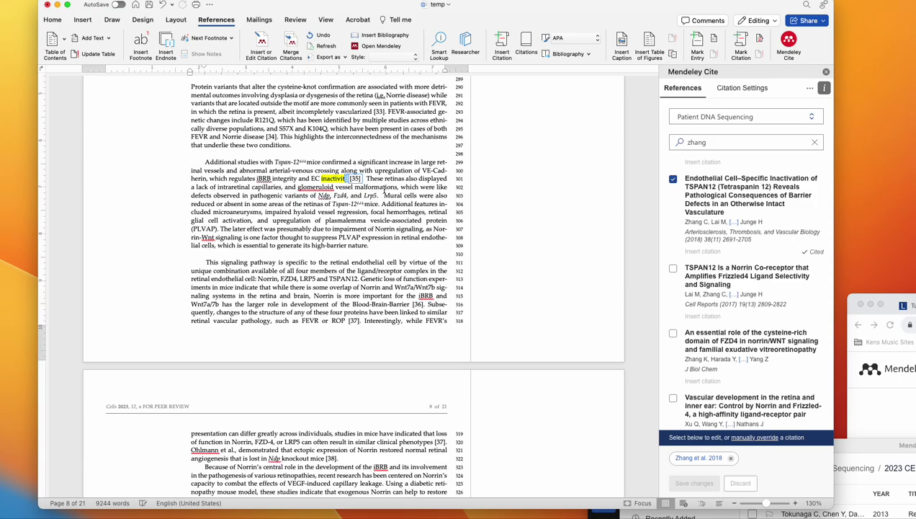
Review the bibliography and the in-text citation numbering around the moved Tspan-12 paragraph
scroll(384, 190, down, 20)
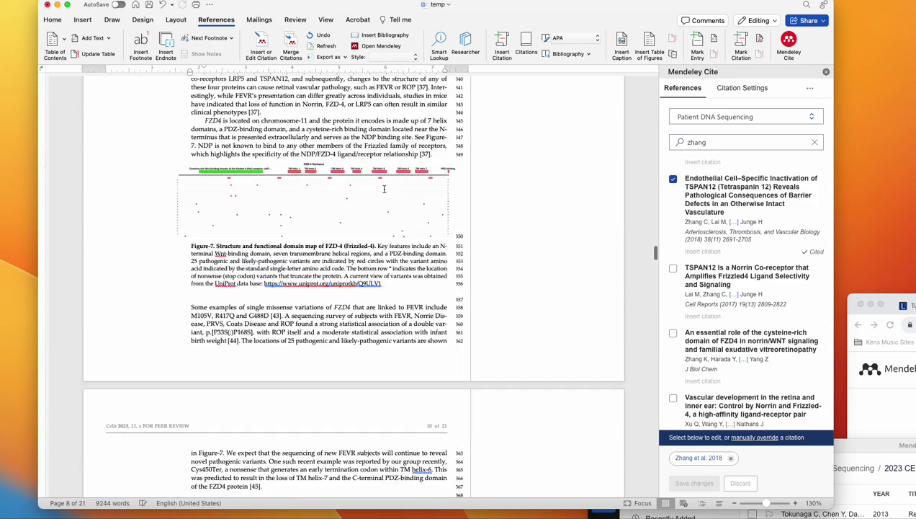
scroll(384, 190, up, 5)
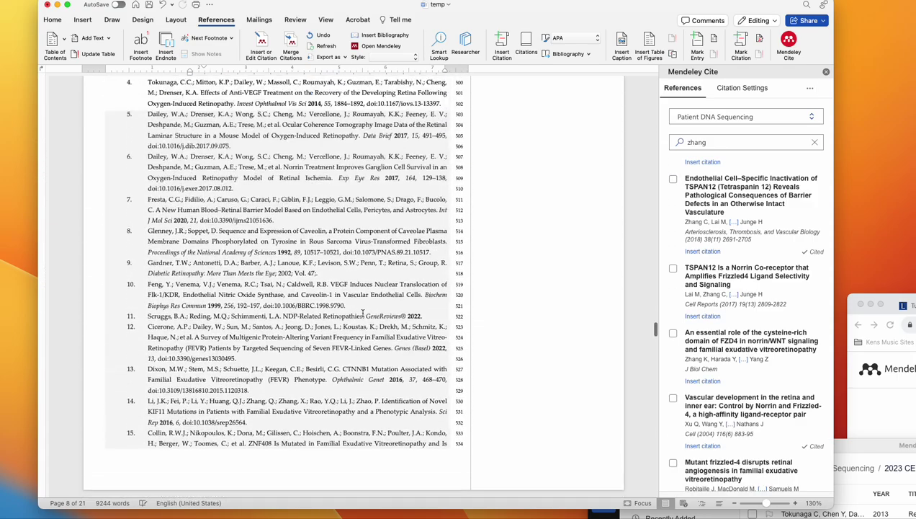
scroll(315, 200, up, 20)
scroll(315, 199, up, 20)
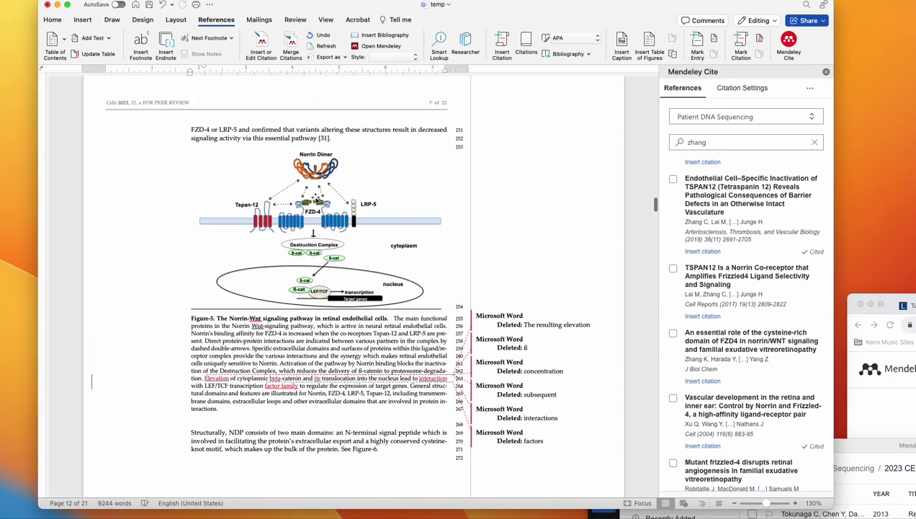
scroll(315, 200, down, 8)
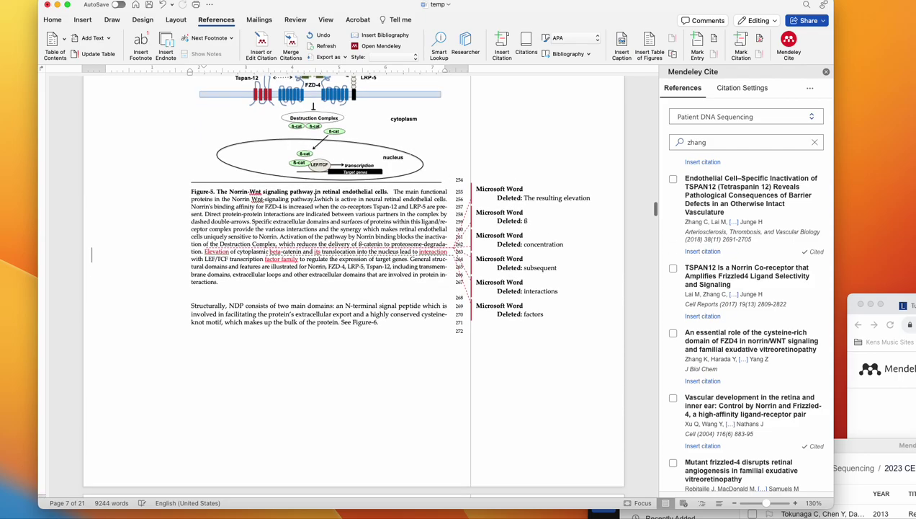
scroll(315, 198, down, 5)
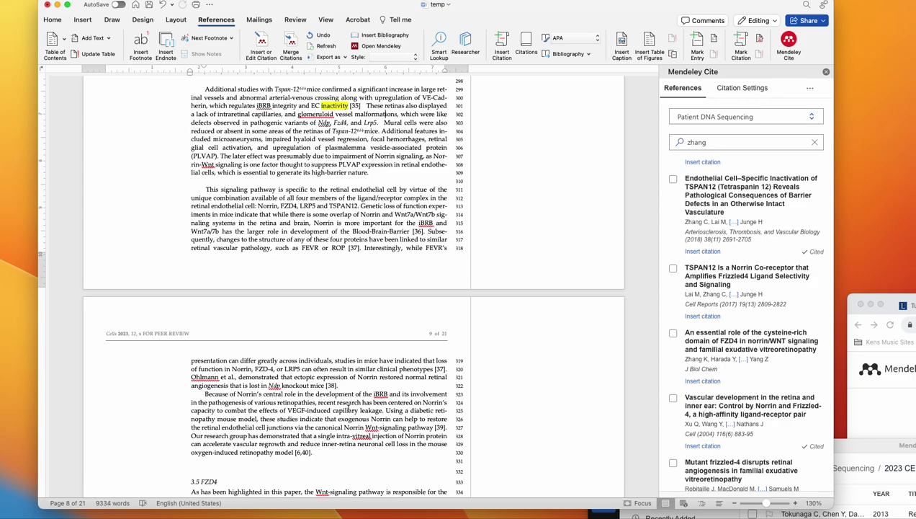
scroll(351, 110, up, 2)
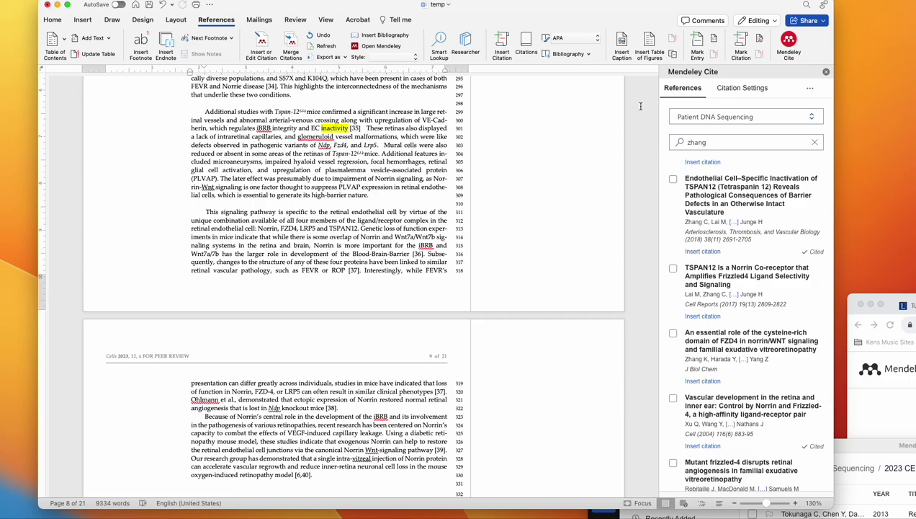
Review the citation styles available in Mendeley Cite, leaving the Cells style in use
click(750, 89)
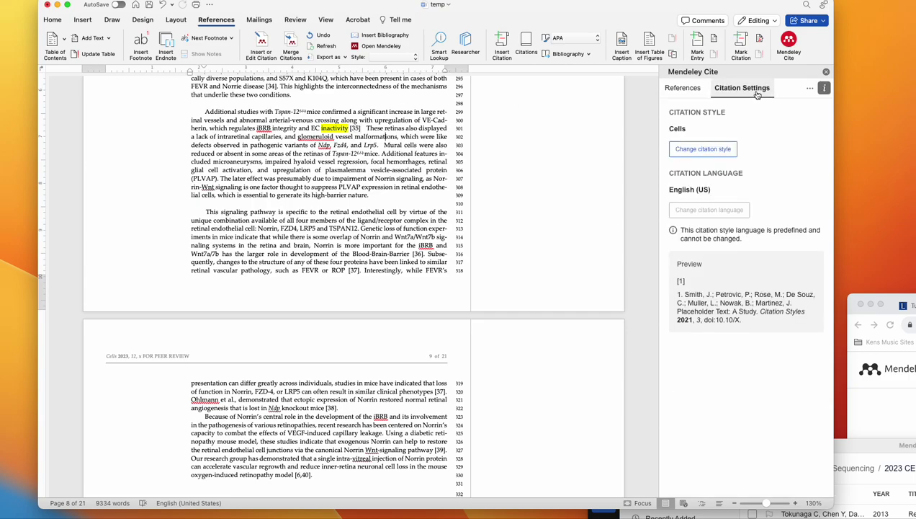
click(708, 150)
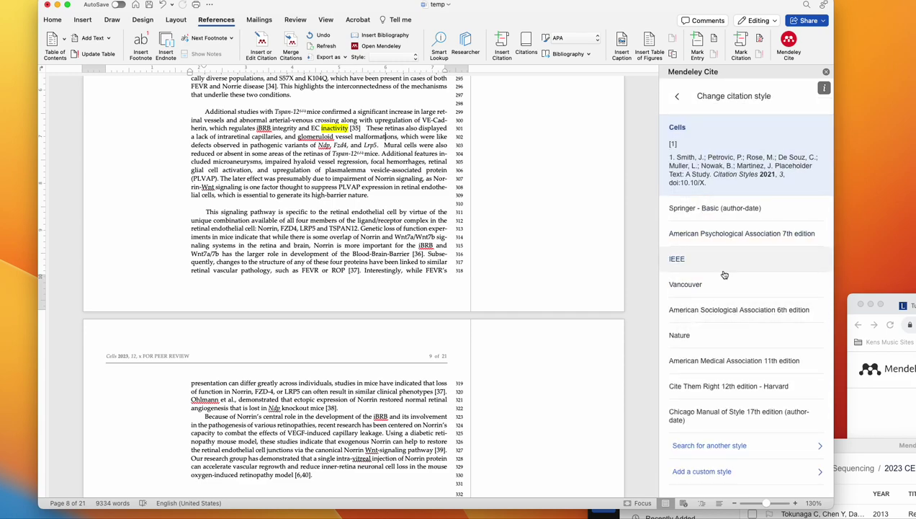
click(677, 97)
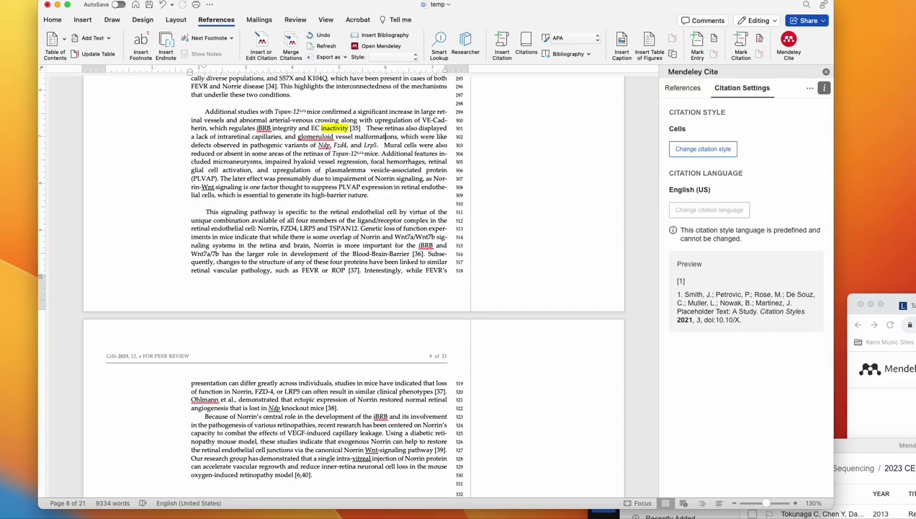
Switch to the Chrome window showing the Lancet Diabetes & Endocrinology article, place it over the manuscript and enlarge it
drag(887, 299, 154, 27)
click(207, 35)
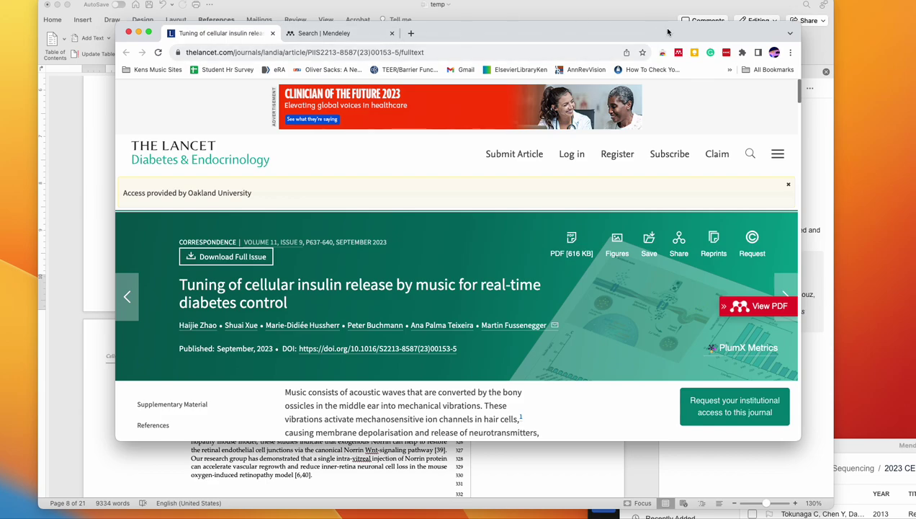
drag(801, 440, 849, 479)
drag(695, 31, 667, 34)
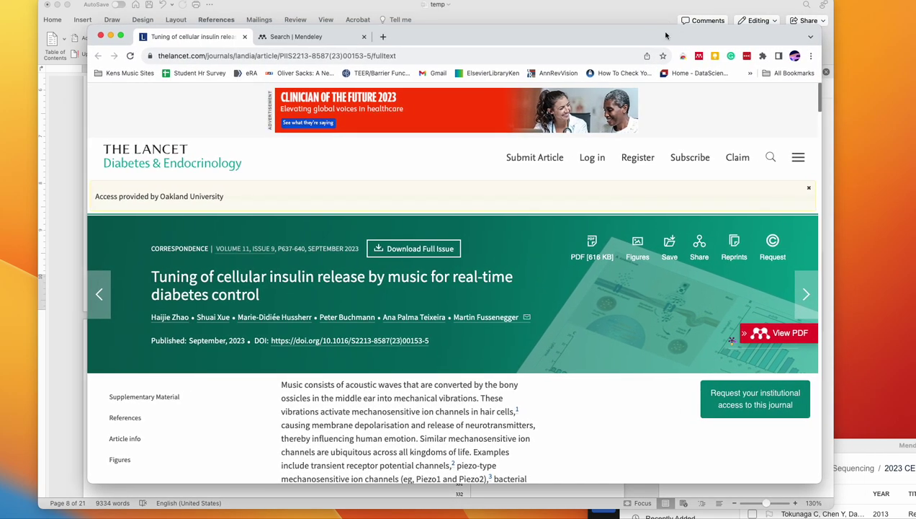
Reload the article page and import "Tuning of cellular insulin release by music for real-time diabetes control" into Mendeley's Teaching and Exosomes collections
click(699, 56)
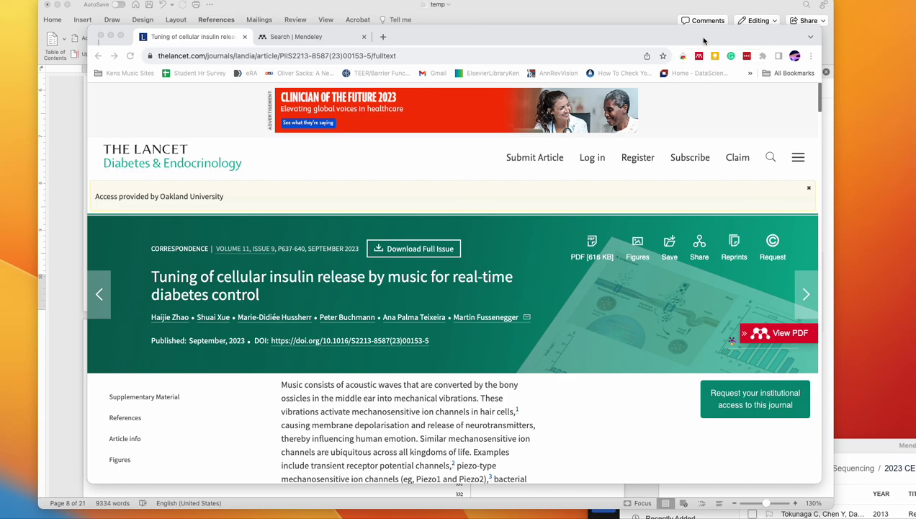
click(698, 57)
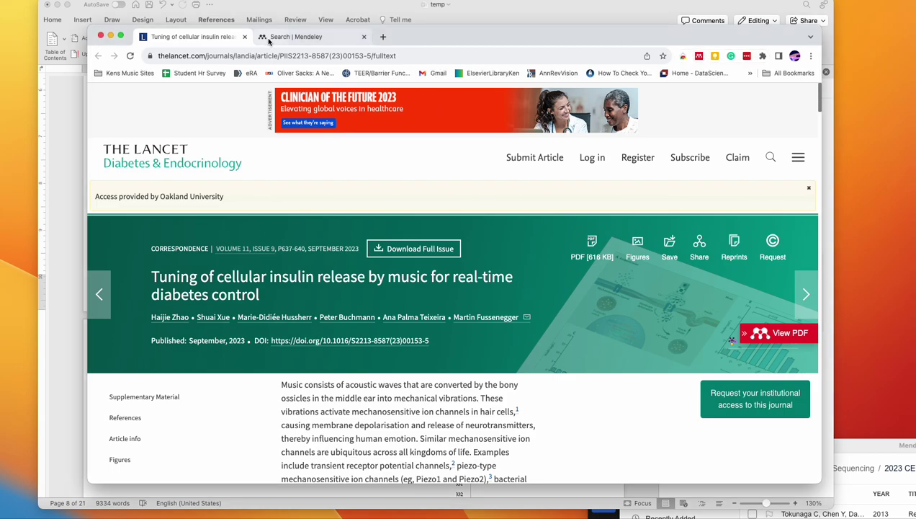
click(131, 55)
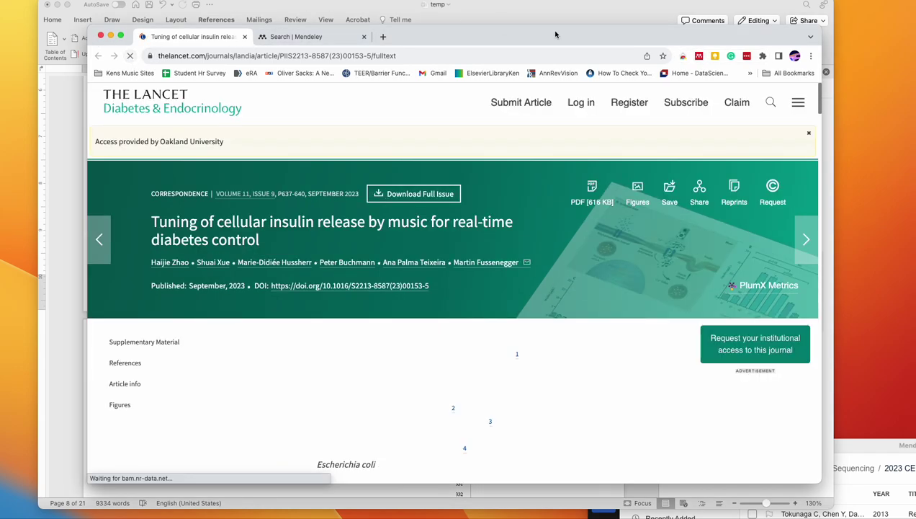
click(699, 57)
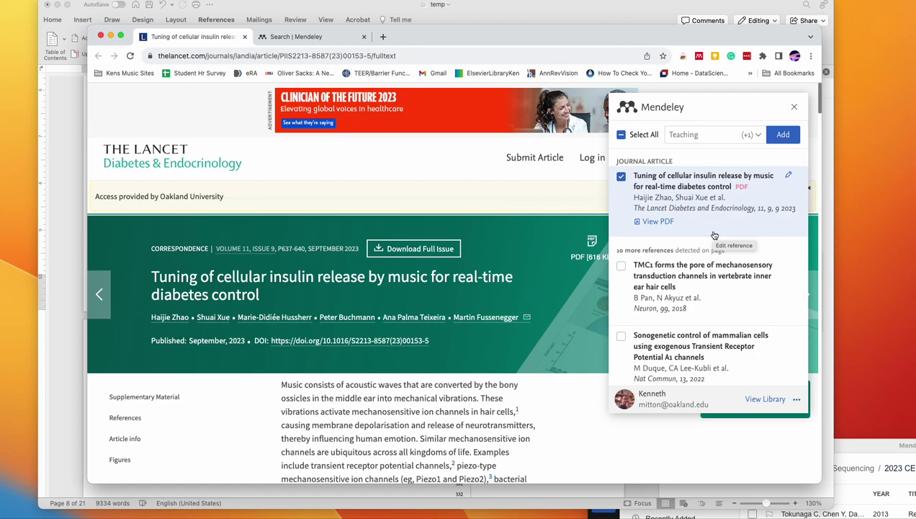
click(758, 137)
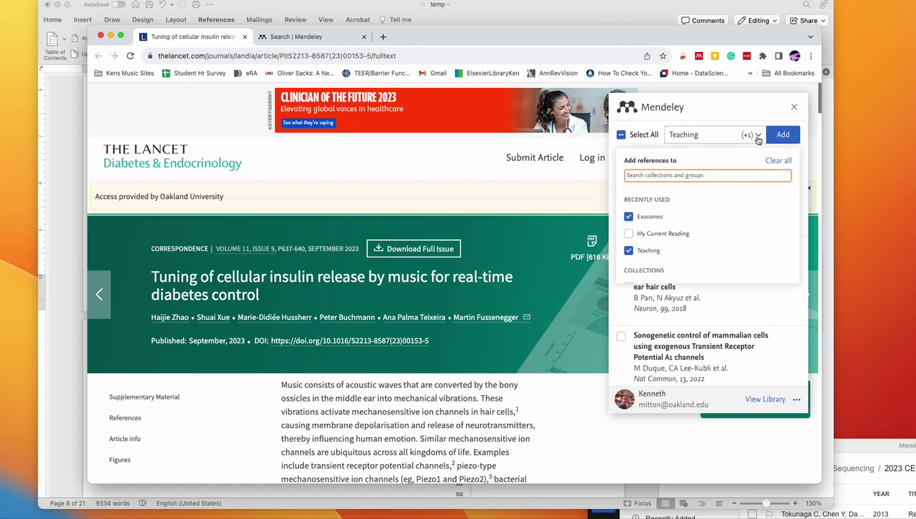
click(758, 137)
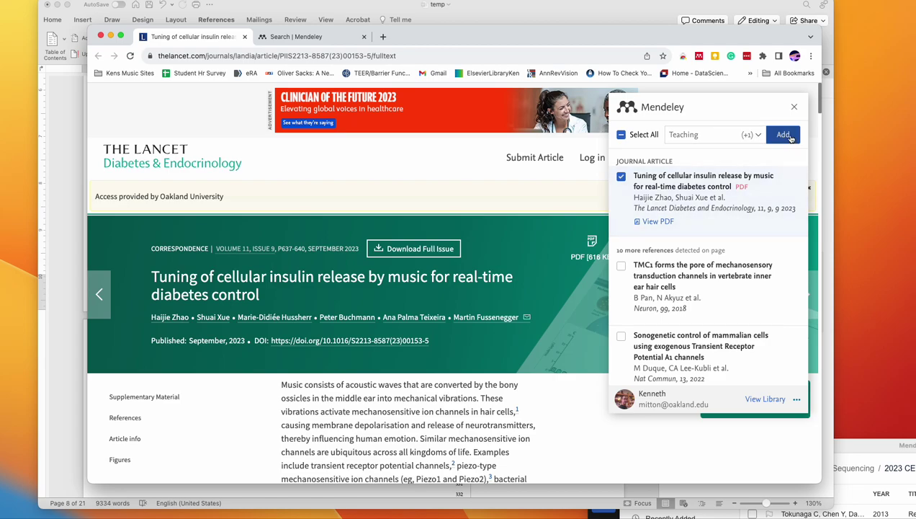
click(786, 136)
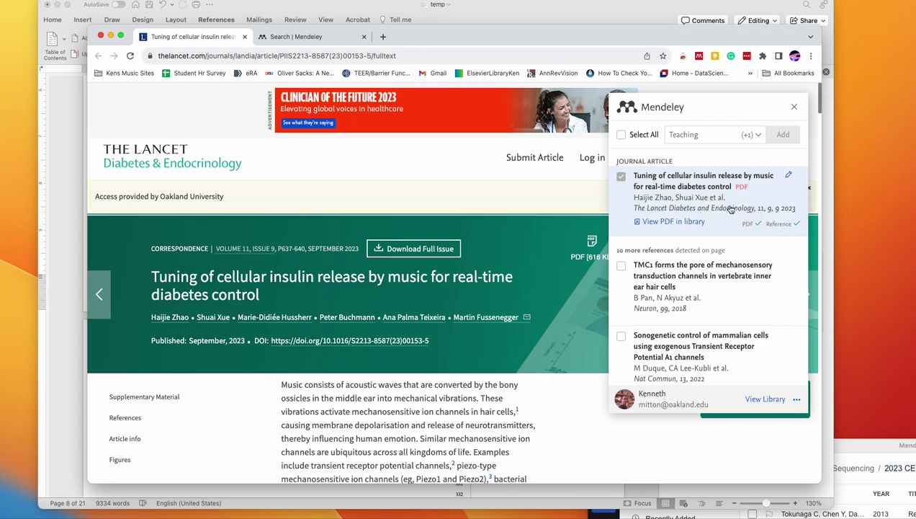
Move the browser window aside so the manuscript text shows, and open a new blank tab
drag(419, 32, 814, 43)
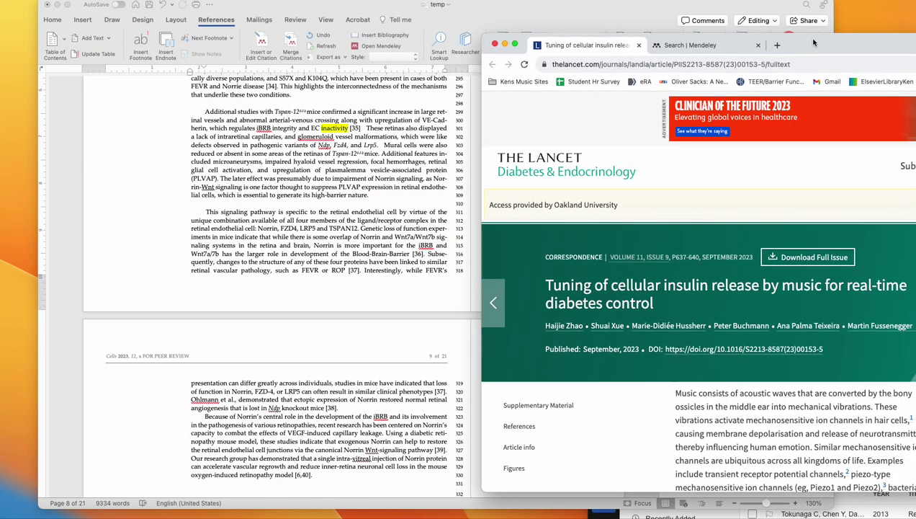
click(719, 46)
click(777, 45)
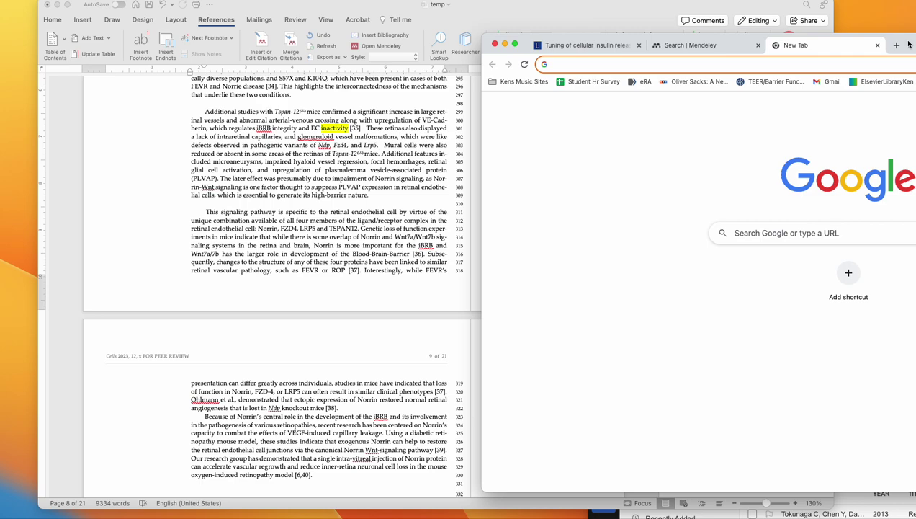
drag(908, 44, 822, 59)
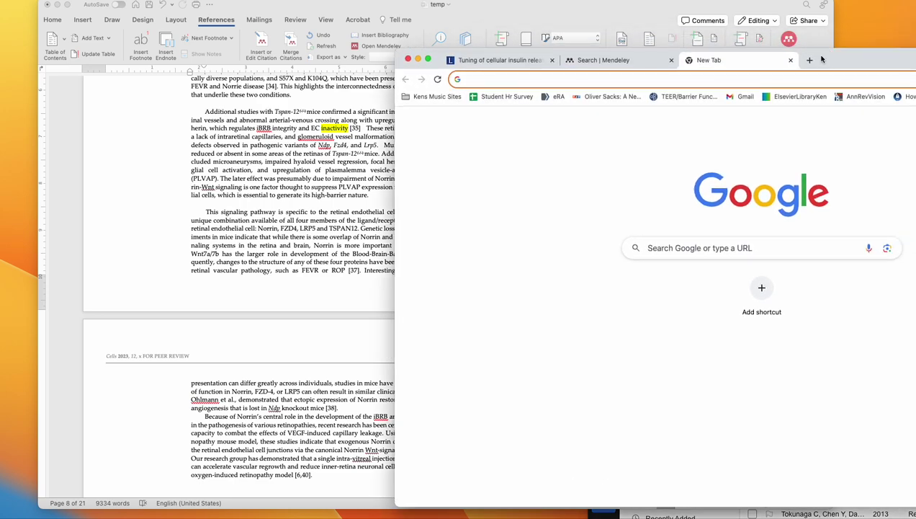